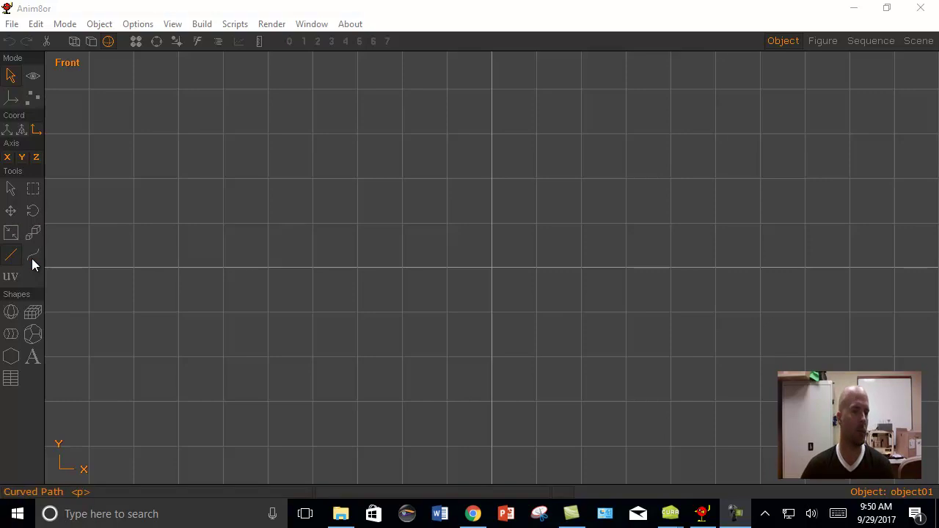
Draw a closed three-point triangle path from the grid centre up and to the left
left_click(10, 255)
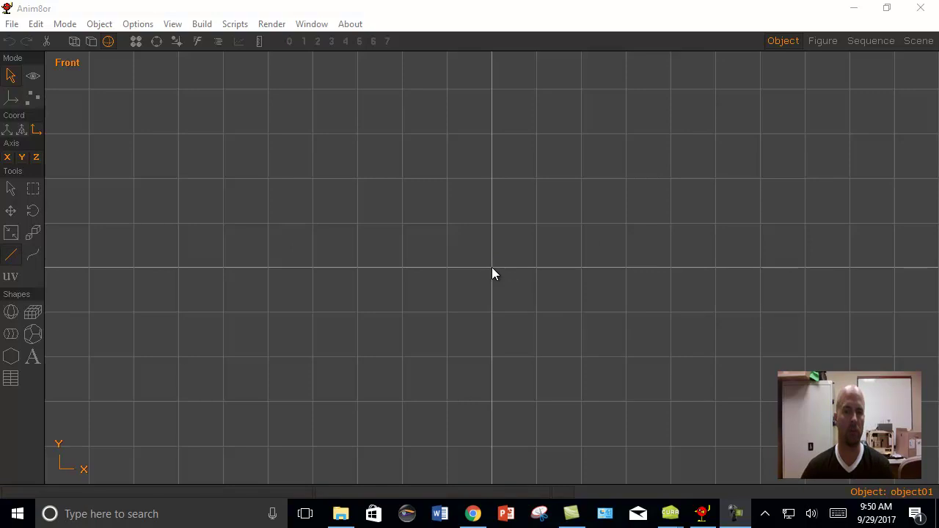
mouse_move(492, 267)
left_mouse_down()
mouse_move(419, 237)
mouse_move(320, 174)
mouse_move(295, 247)
mouse_move(250, 308)
mouse_move(398, 297)
mouse_move(493, 270)
left_mouse_up()
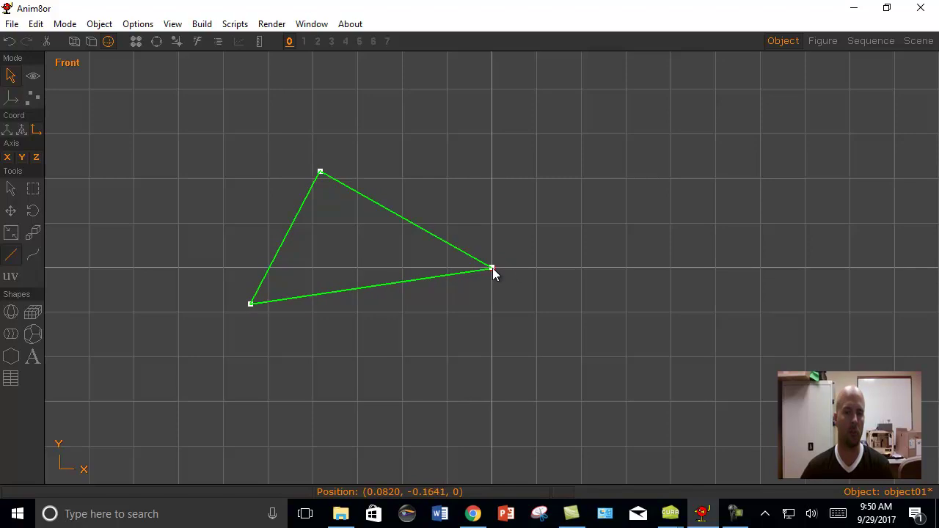
Lathe the triangle with 6 sections around the Y axis, then select the original path
left_click(203, 25)
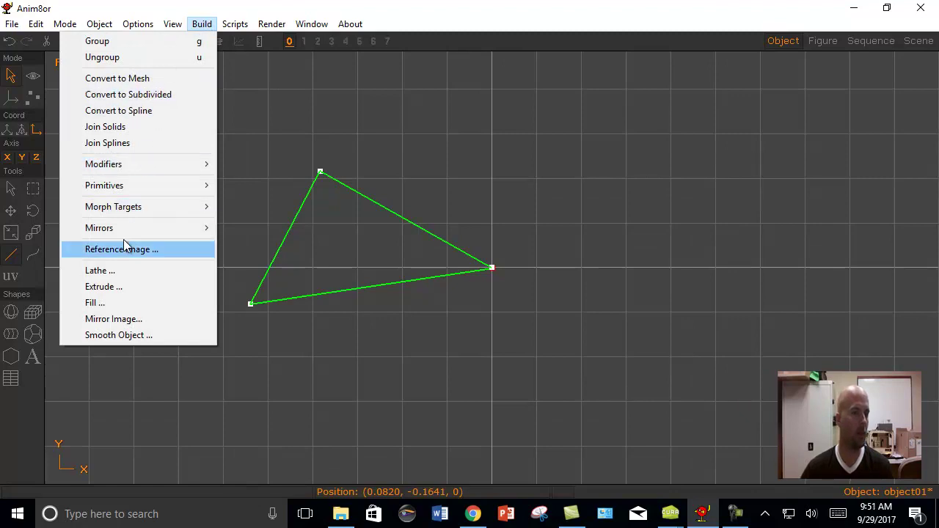
left_click(120, 270)
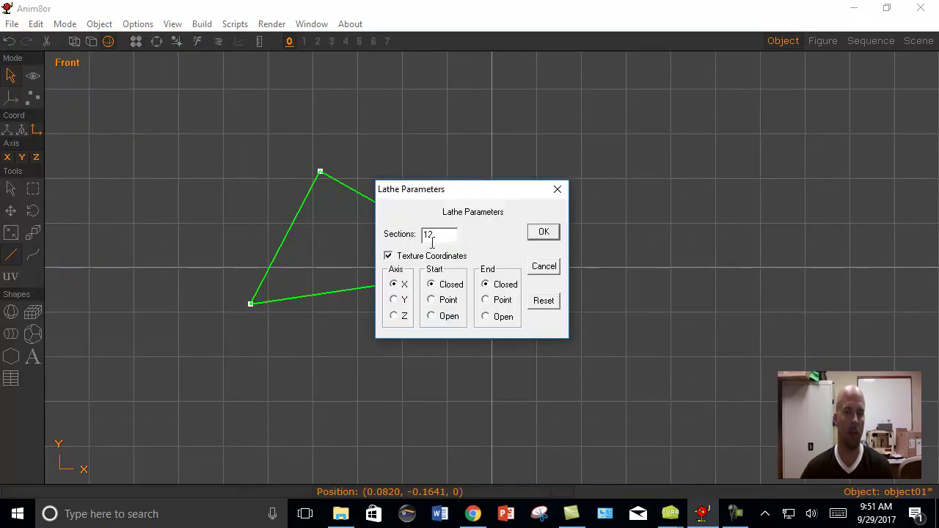
left_click_drag(436, 235, 424, 236)
type("6")
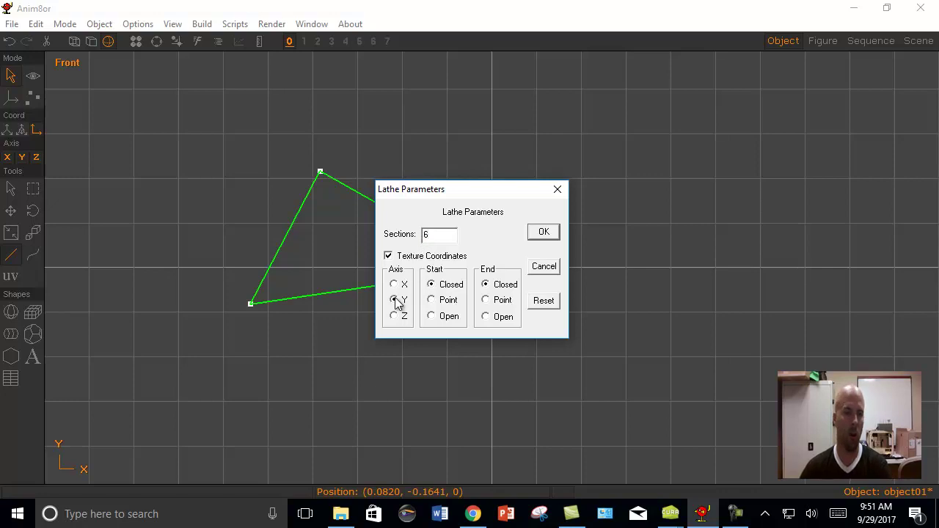
left_click(543, 232)
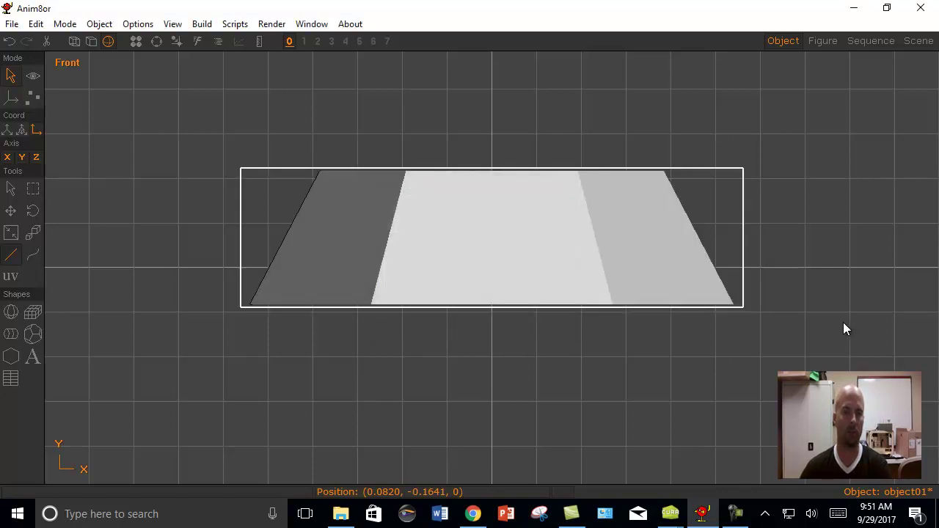
left_click(279, 233)
left_click(283, 238)
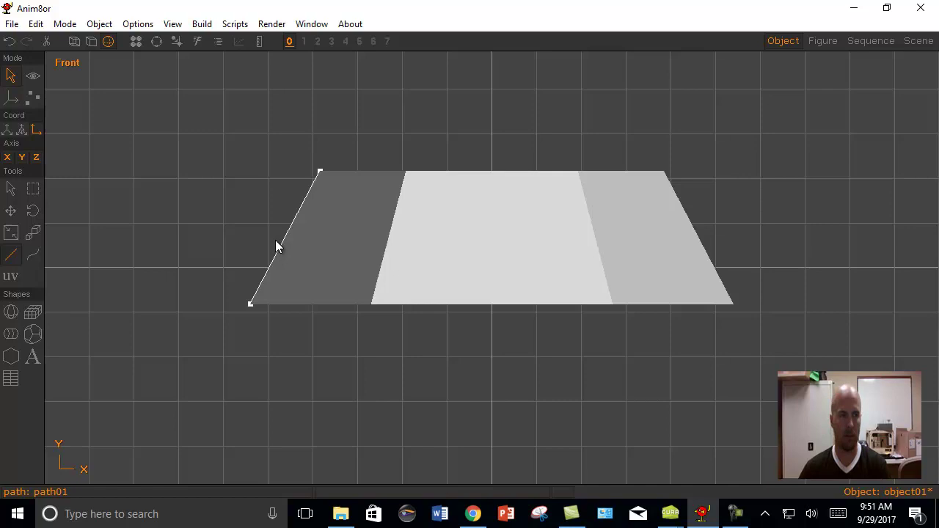
Move the original triangle path to the lower left and delete it
left_click(11, 210)
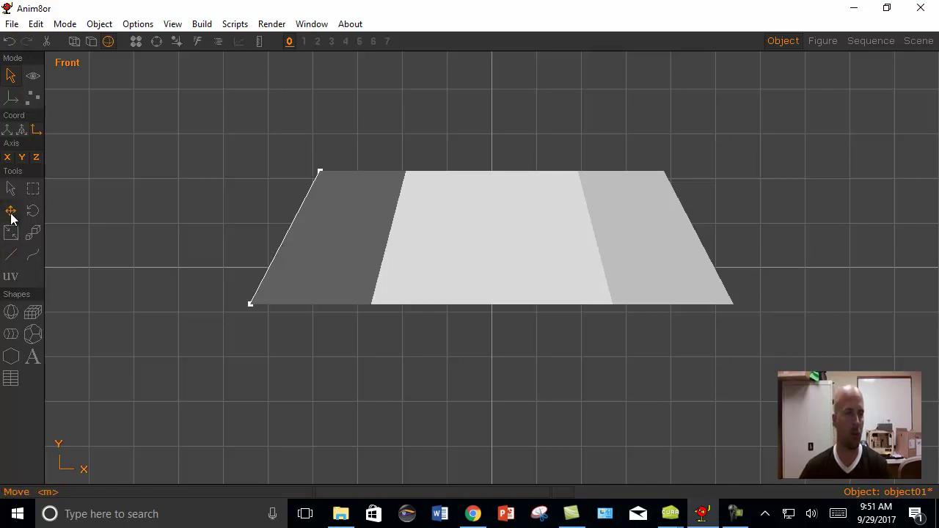
left_click_drag(307, 229, 119, 381)
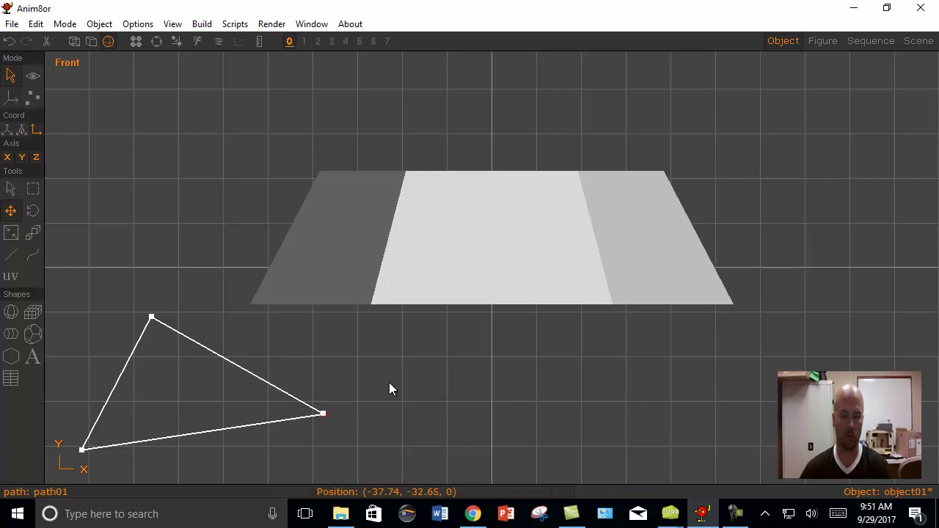
key("Delete")
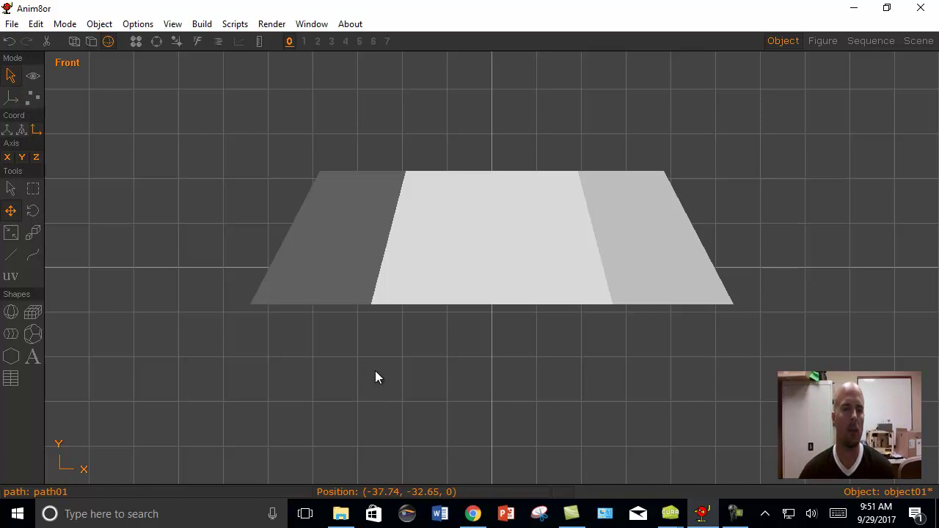
Enter Point Edit mode and drag-select the lathed surface's top edge
left_click(10, 73)
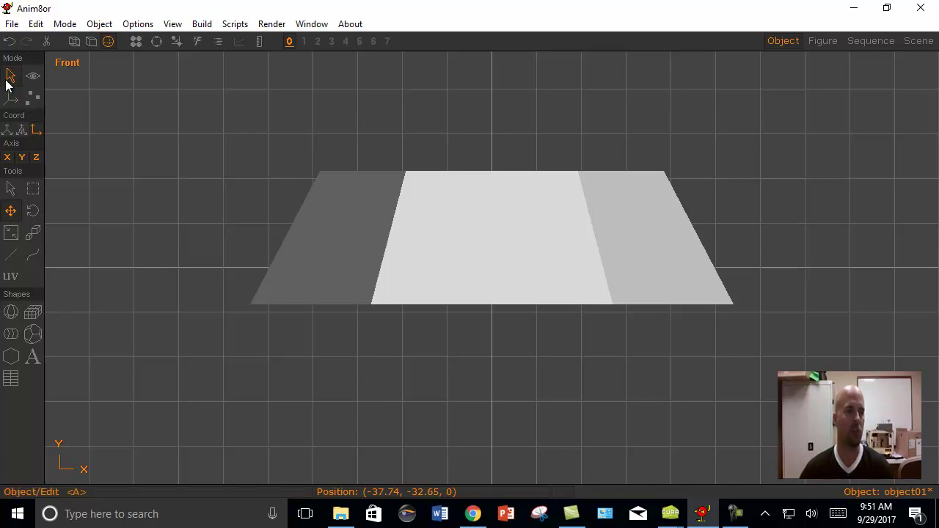
left_click(32, 100)
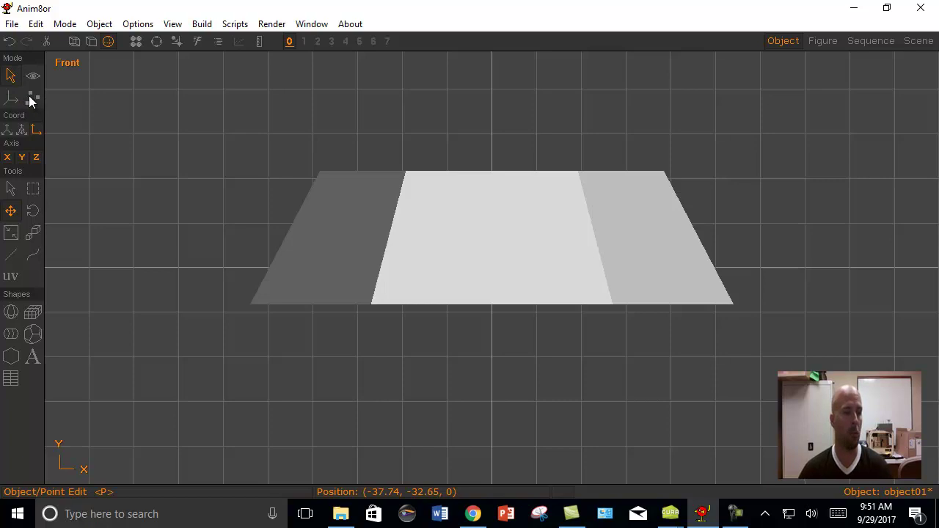
left_click(32, 100)
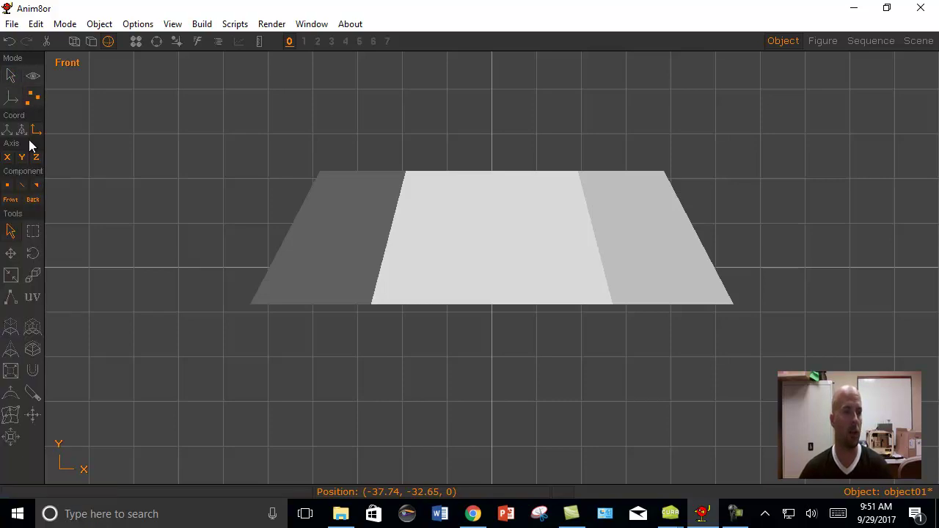
left_click(33, 232)
left_click_drag(298, 147, 728, 189)
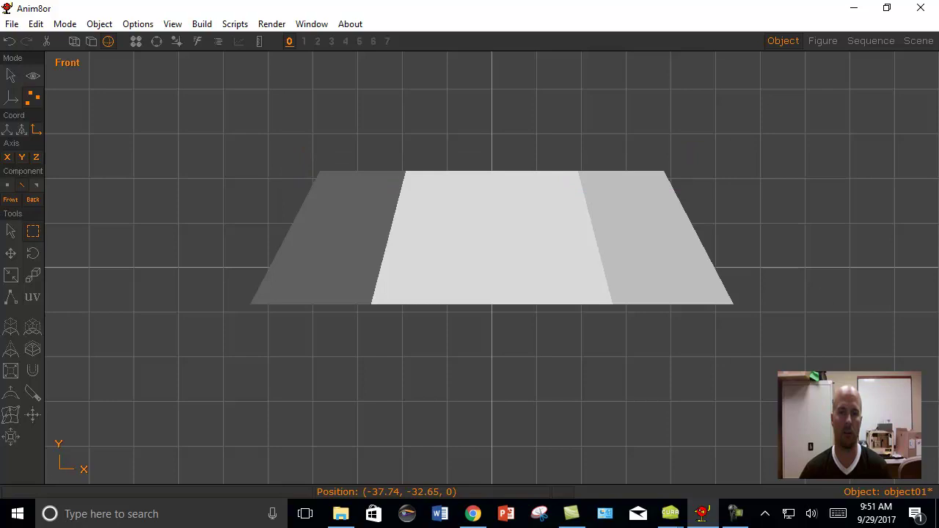
Show wireframe, delete the top and bottom edges with their faces, then select the bottom spokes
left_click(74, 41)
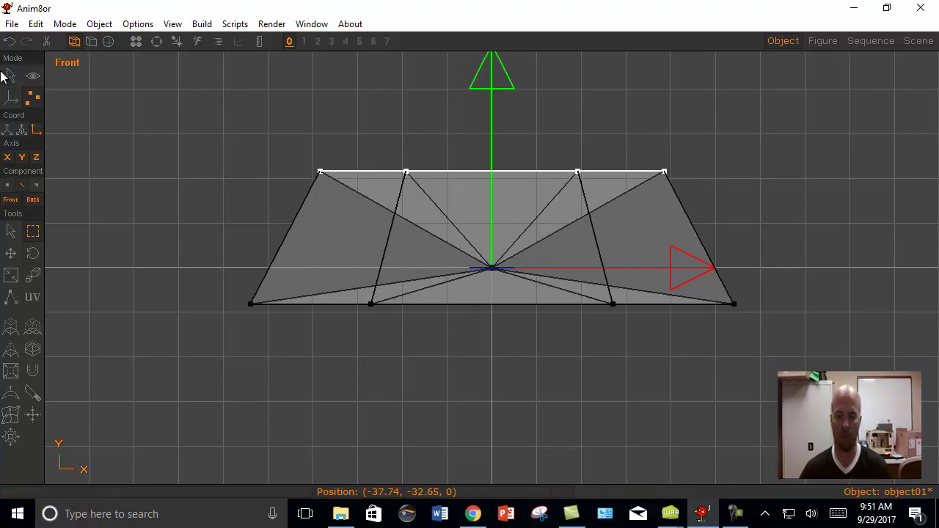
key("Delete")
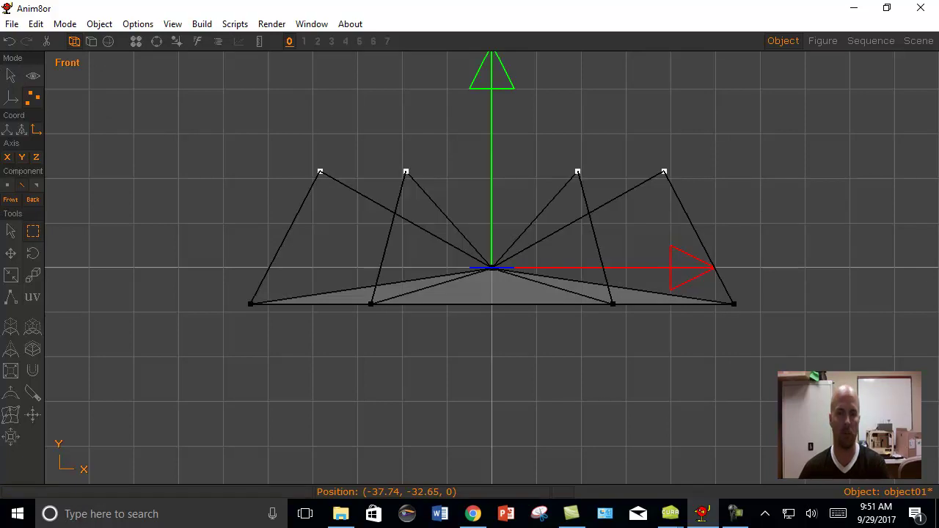
left_click_drag(812, 384, 190, 288)
mouse_move(576, 523)
key("Delete")
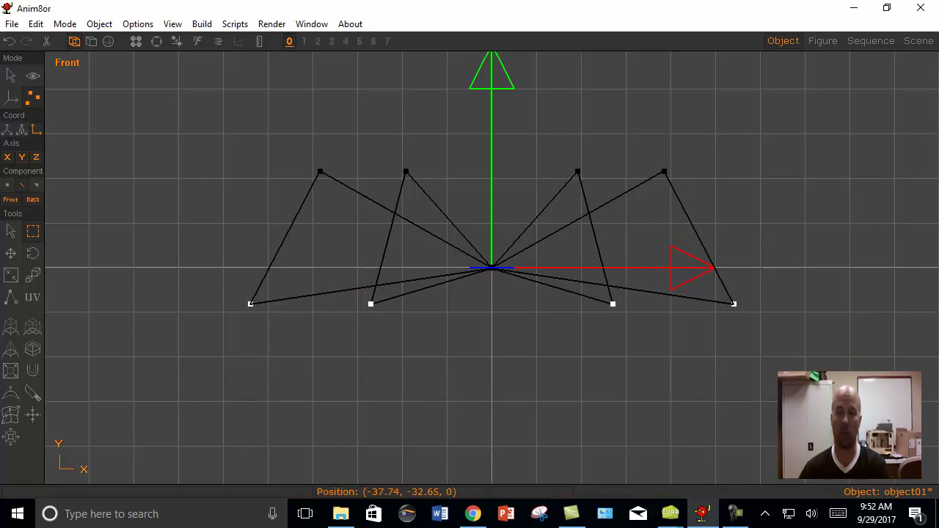
left_click_drag(794, 378, 81, 246)
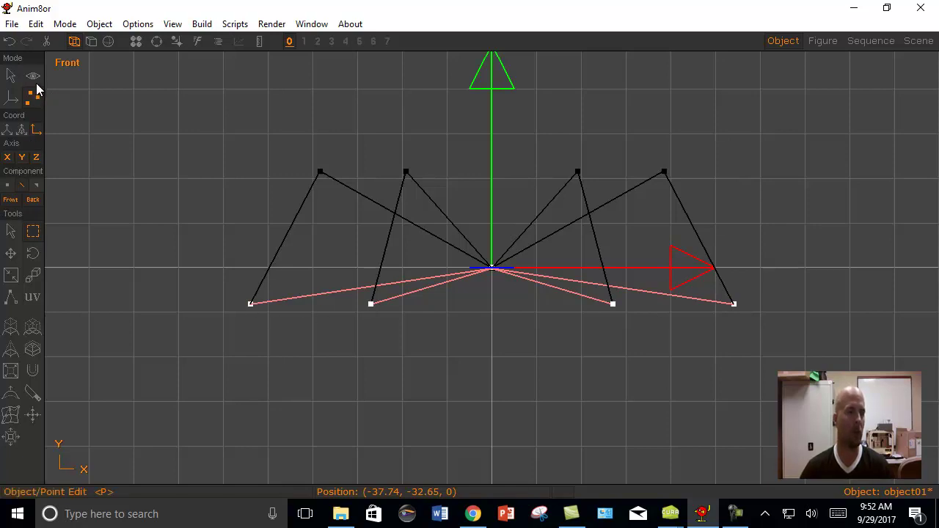
From the Top view, rotate the selected outer points around the centre into a pinwheel
left_click(175, 24)
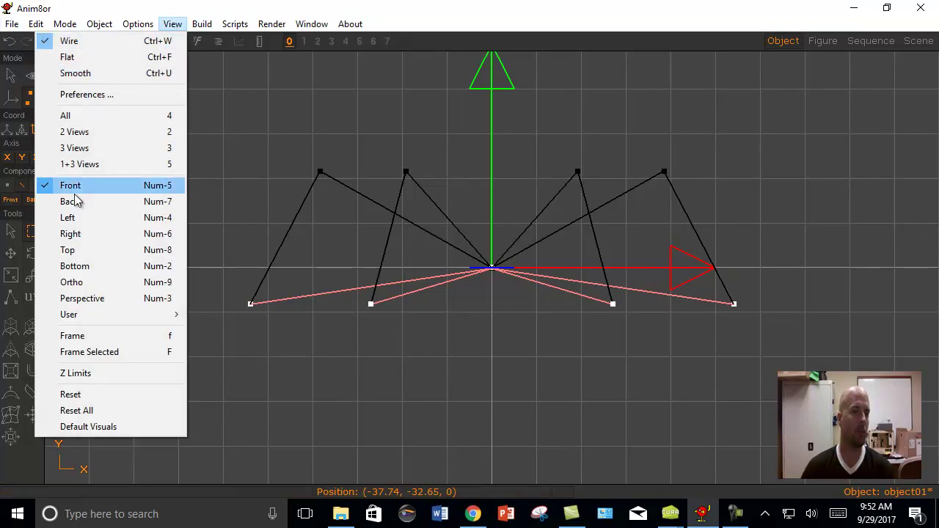
left_click(70, 250)
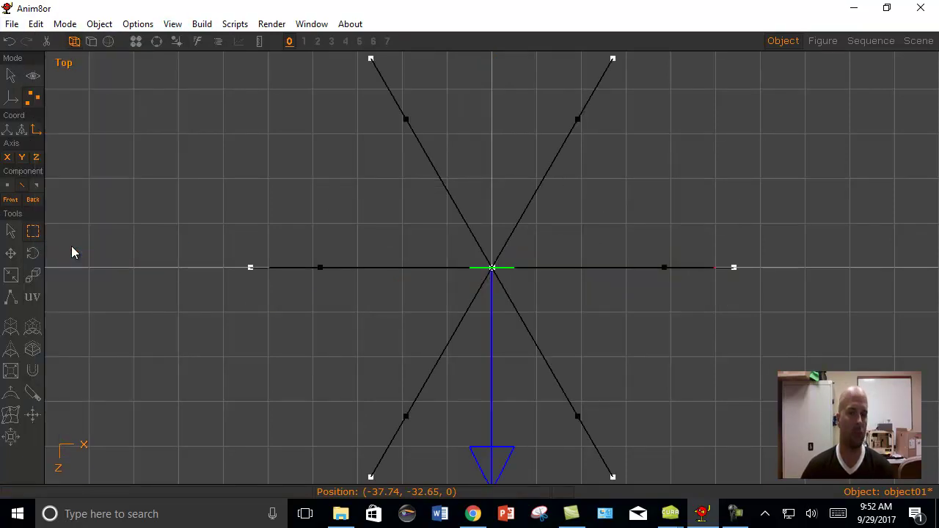
left_click(34, 257)
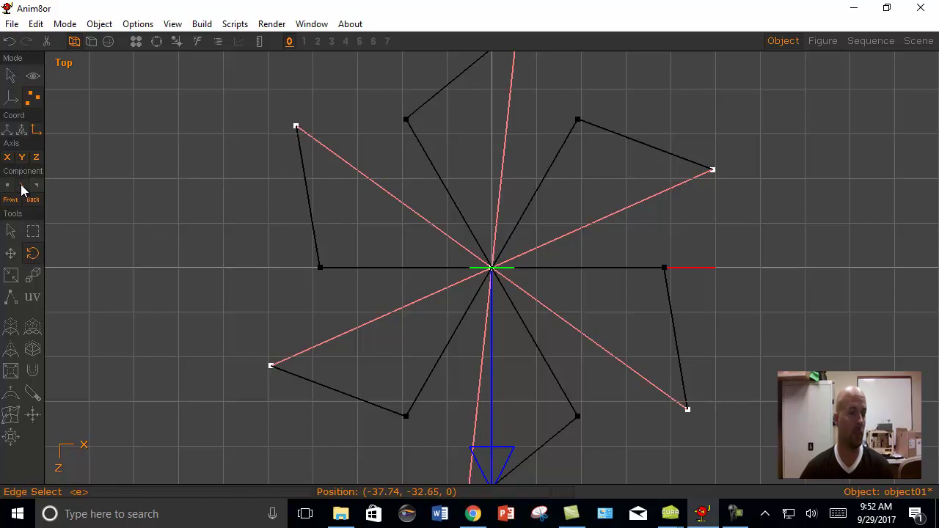
Select the whole pinwheel mesh and fill its holes
left_click(36, 25)
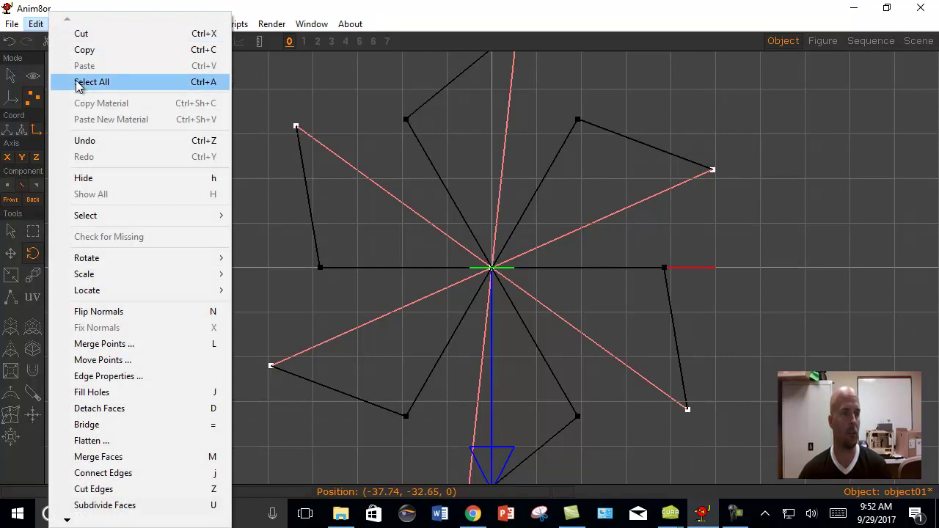
left_click(204, 84)
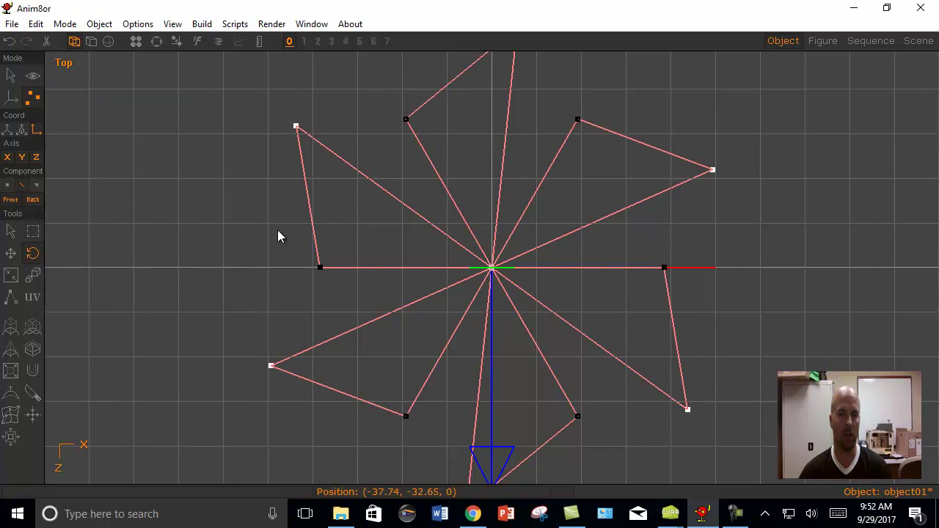
left_click(35, 23)
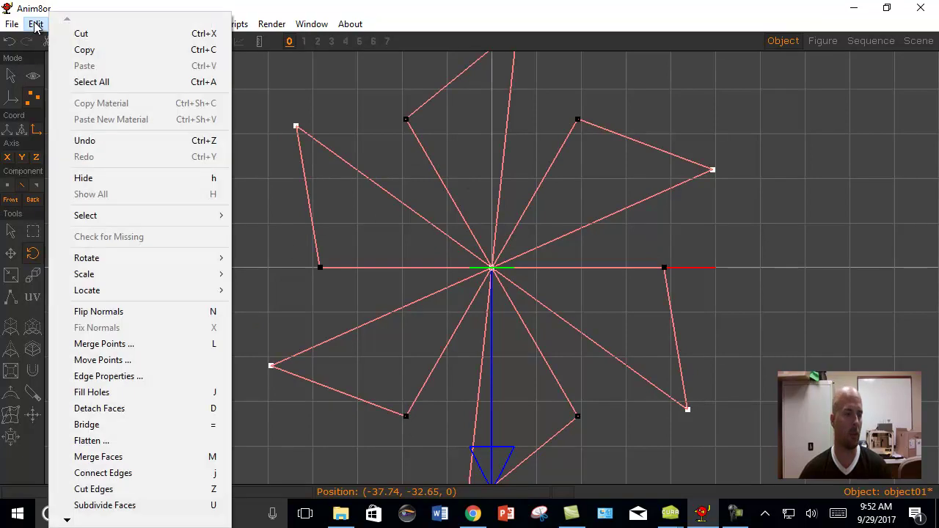
left_click(108, 393)
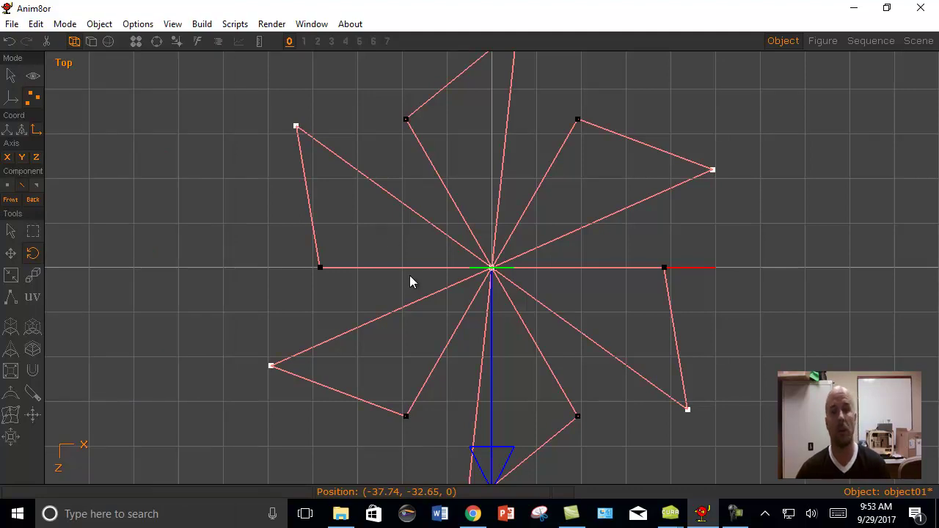
Switch to vertex selection, clear the selection, and open the Edit menu's commands
left_click(6, 189)
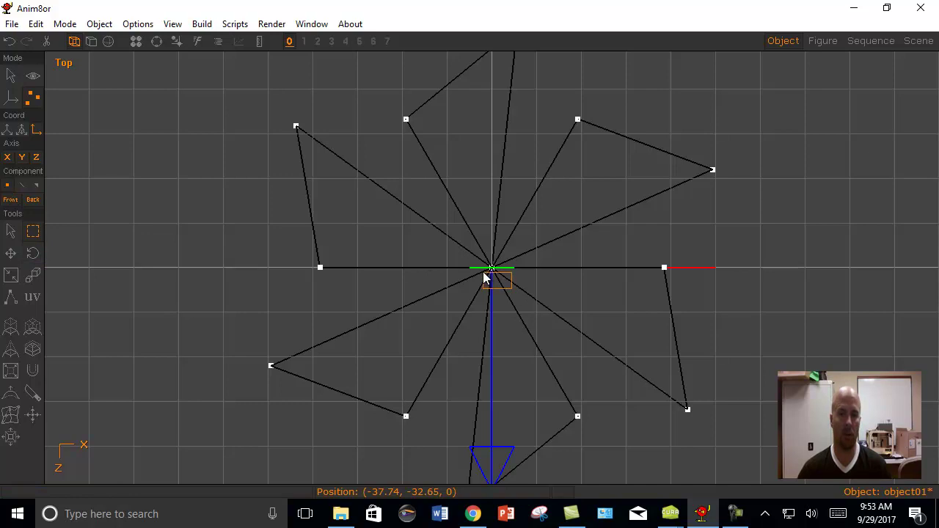
left_click(475, 253)
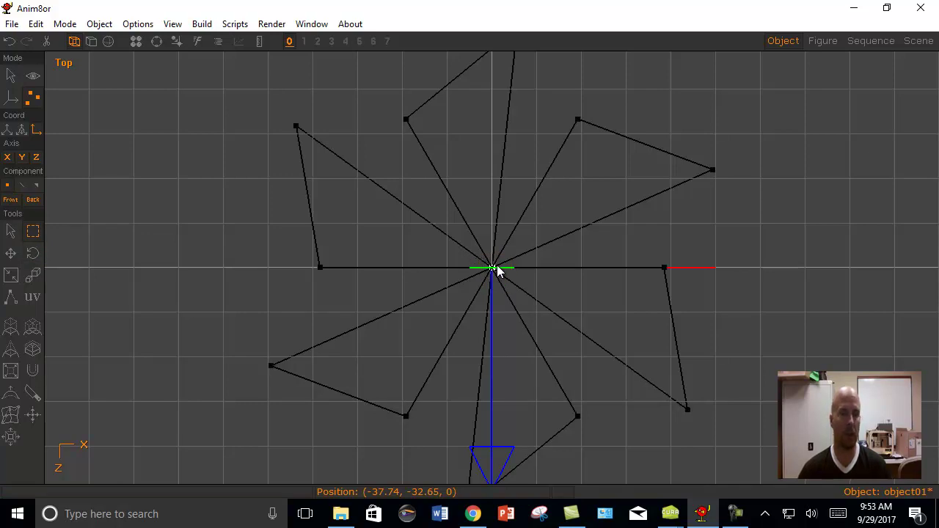
left_click(201, 24)
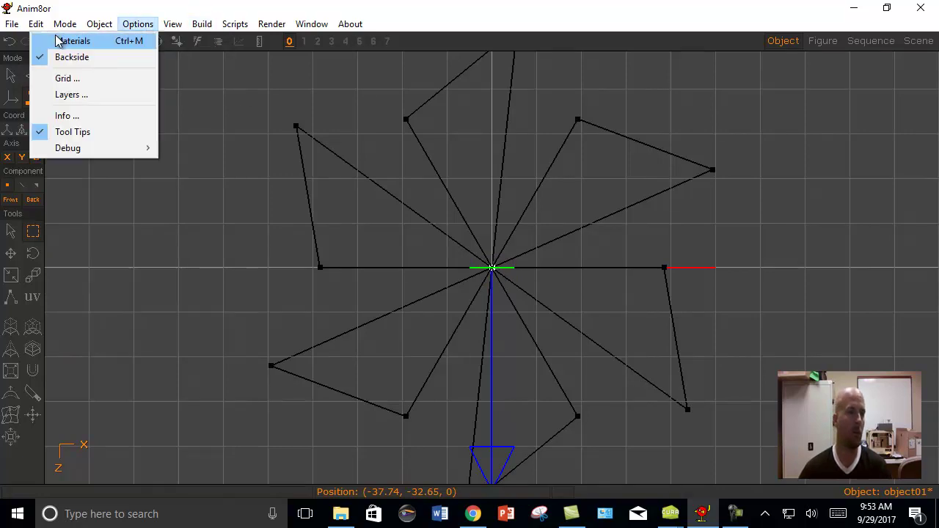
mouse_move(36, 24)
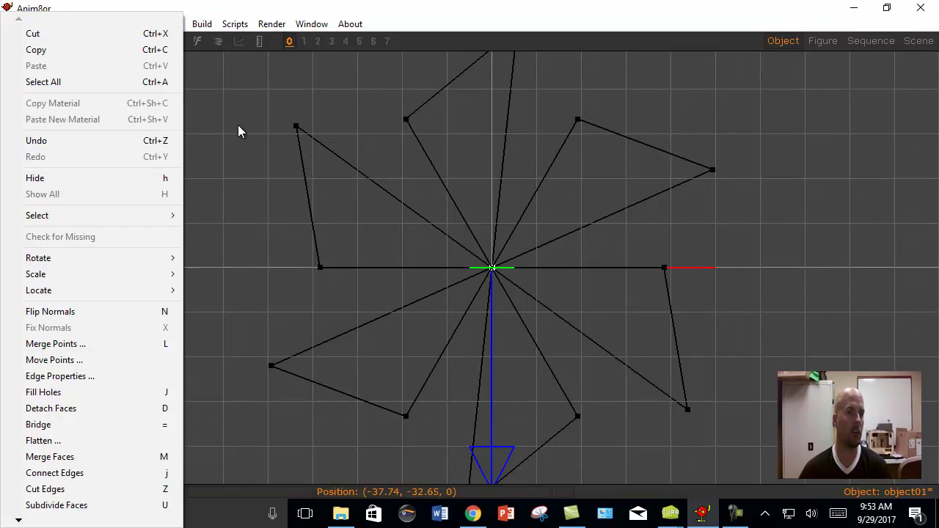
left_click(110, 7)
left_click(36, 24)
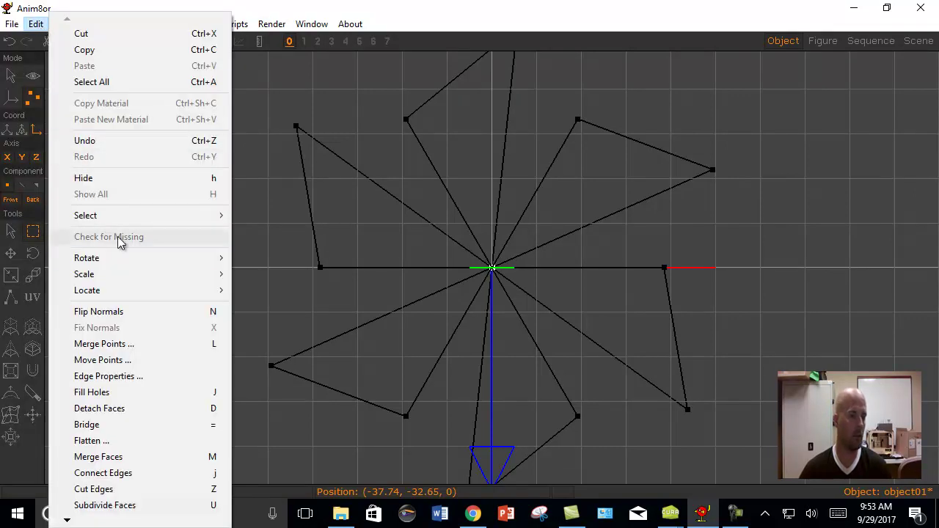
Merge points within the default 0.500 distance, merging 19 points into a shared centre
left_click(109, 351)
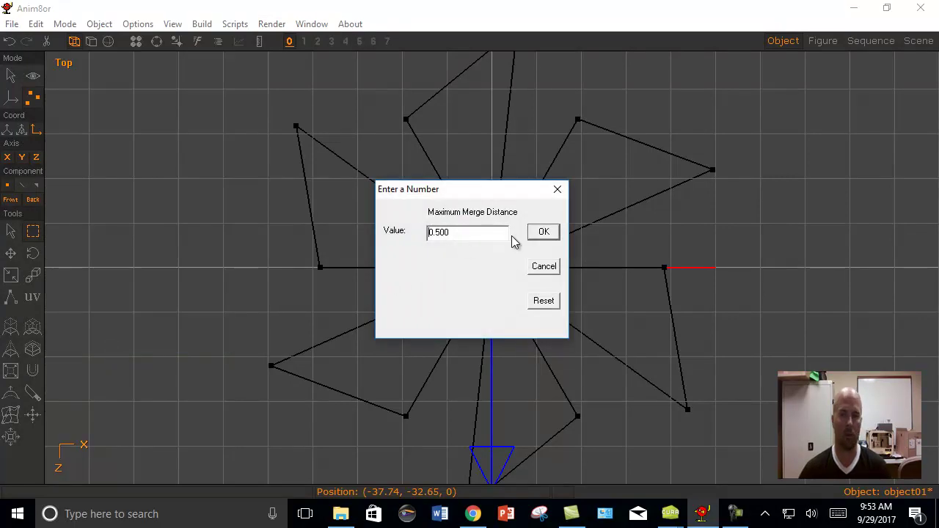
left_click_drag(516, 192, 802, 195)
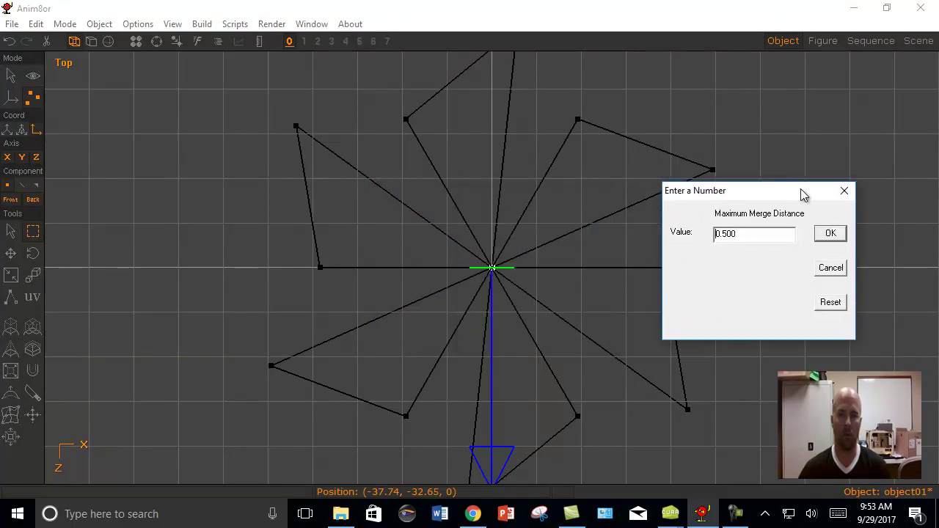
left_click(832, 234)
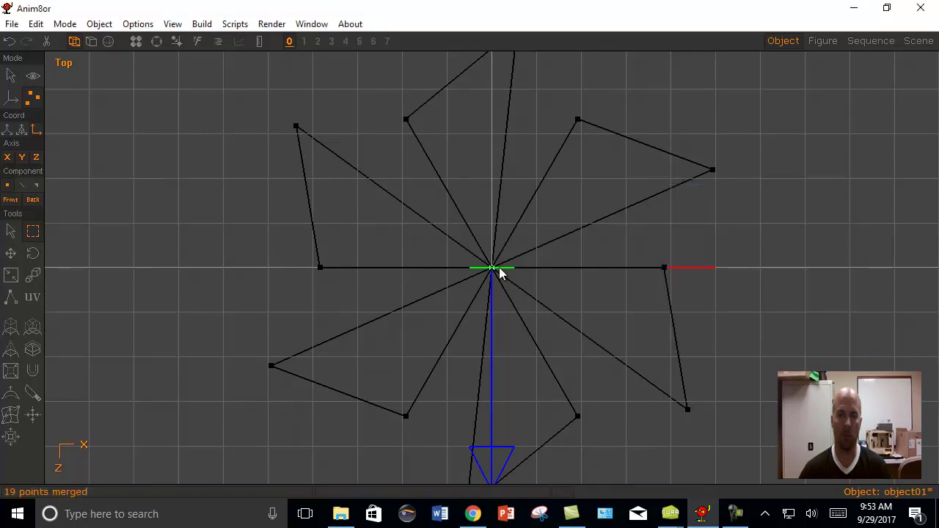
In edge selection mode, select all edges and fill the six blade outlines with faces
left_click(21, 188)
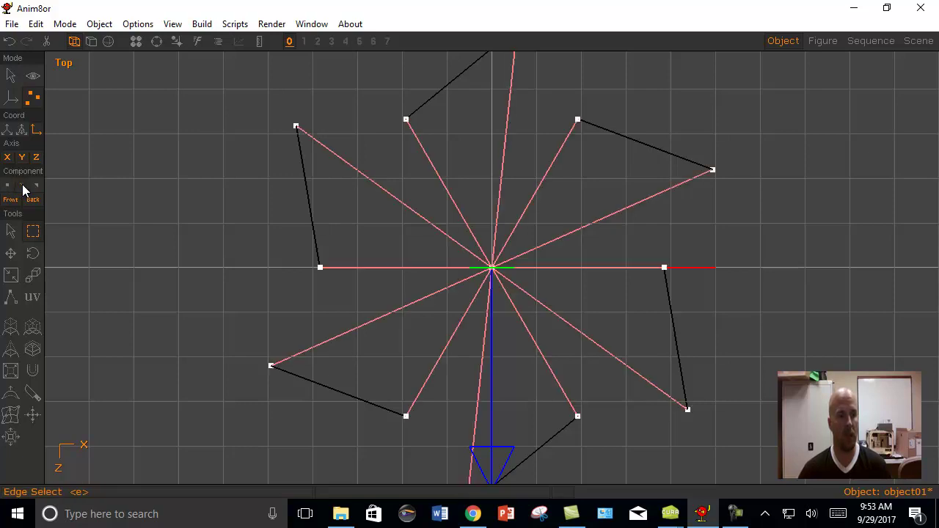
left_click(36, 24)
left_click(81, 82)
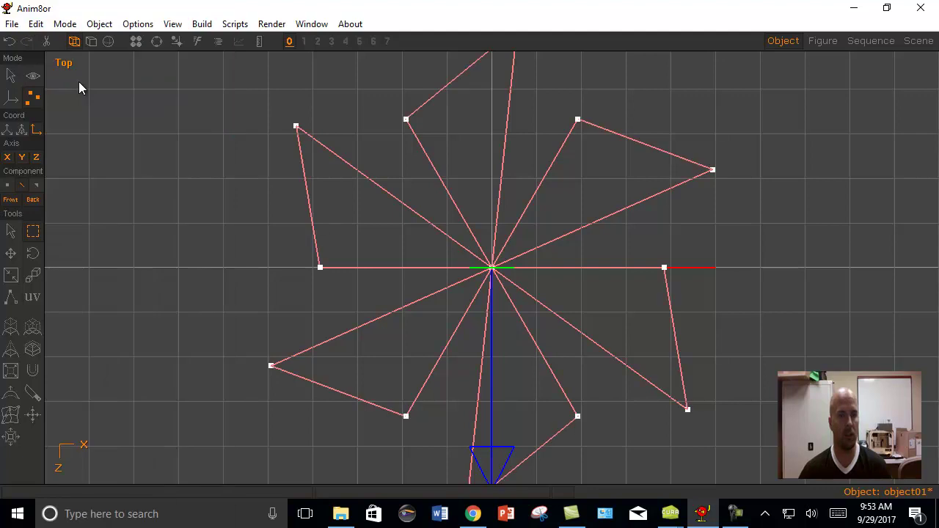
left_click(36, 23)
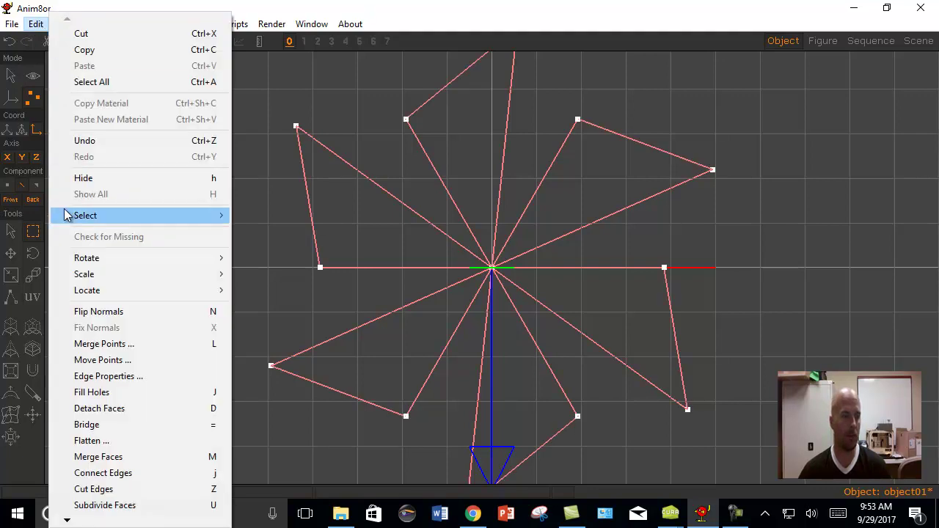
left_click(91, 392)
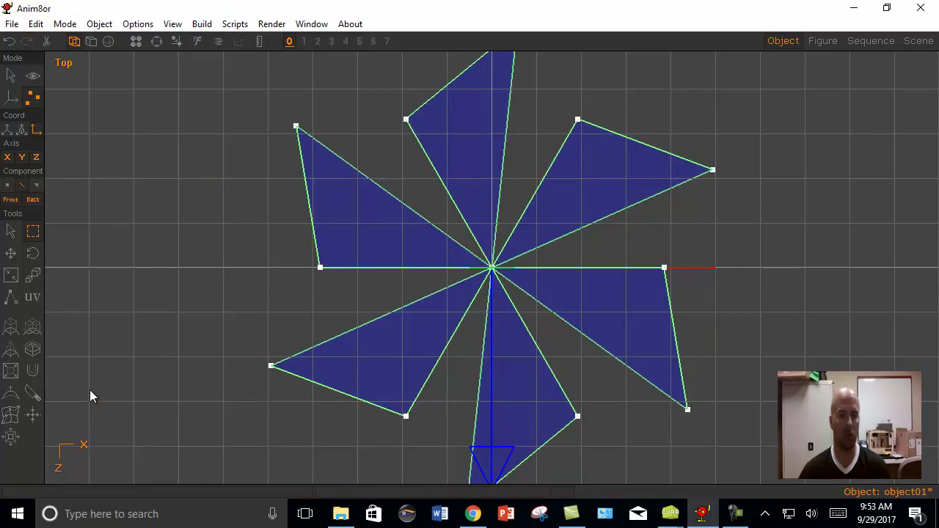
Show the pinwheel smooth-shaded with nothing selected, viewed from the Front
left_click(107, 42)
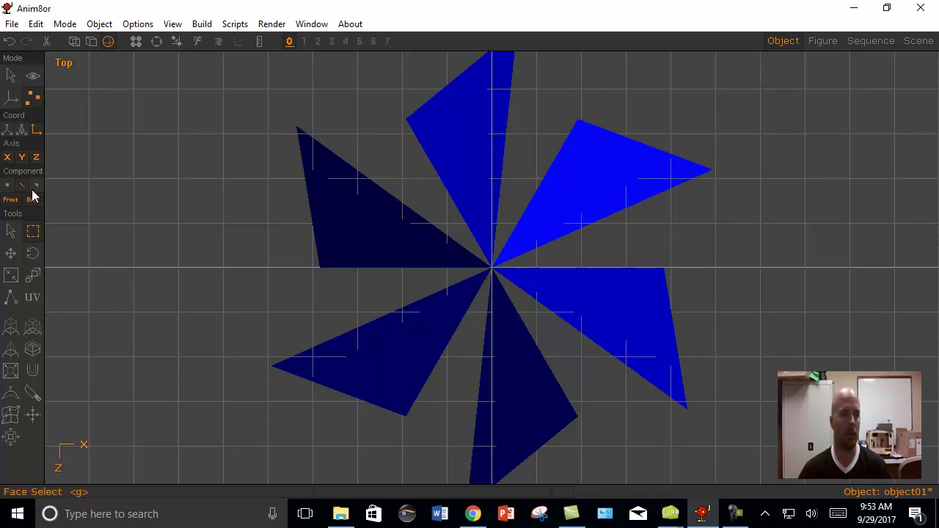
left_click(10, 76)
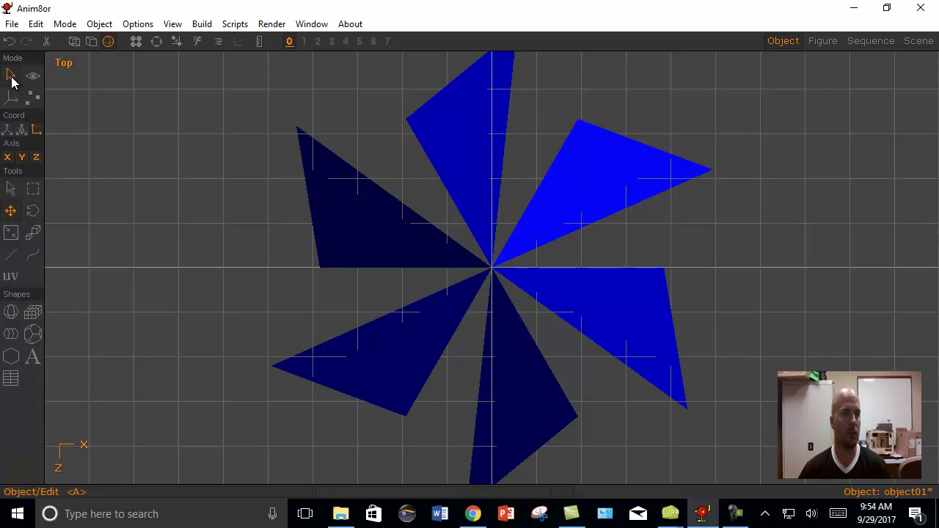
left_click(32, 96)
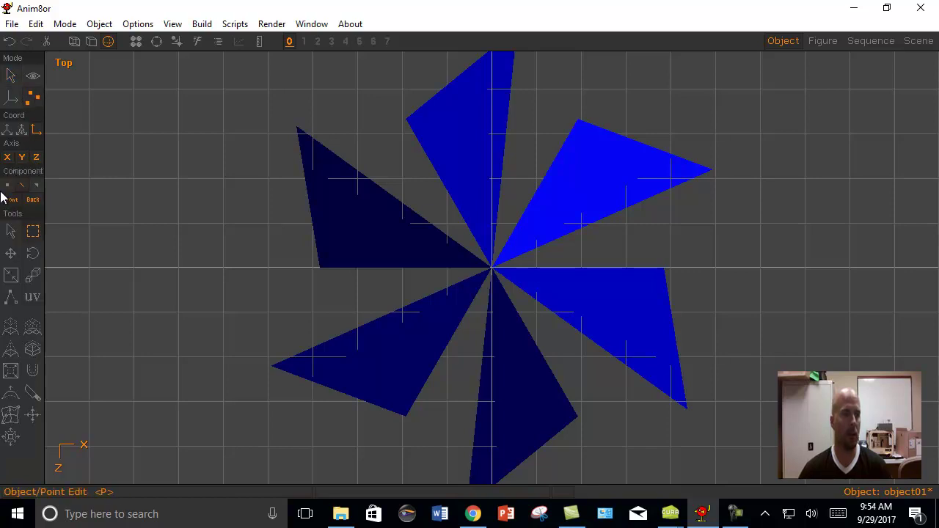
left_click(10, 231)
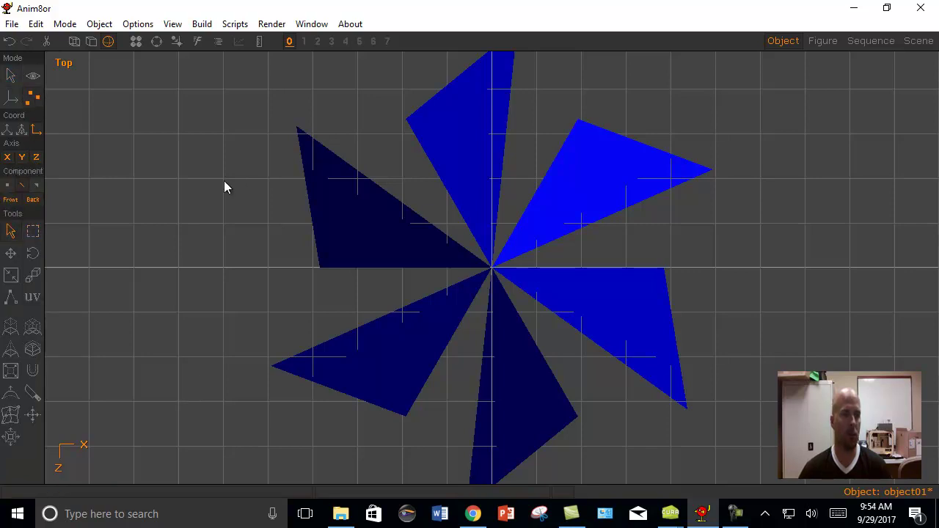
left_click(171, 211)
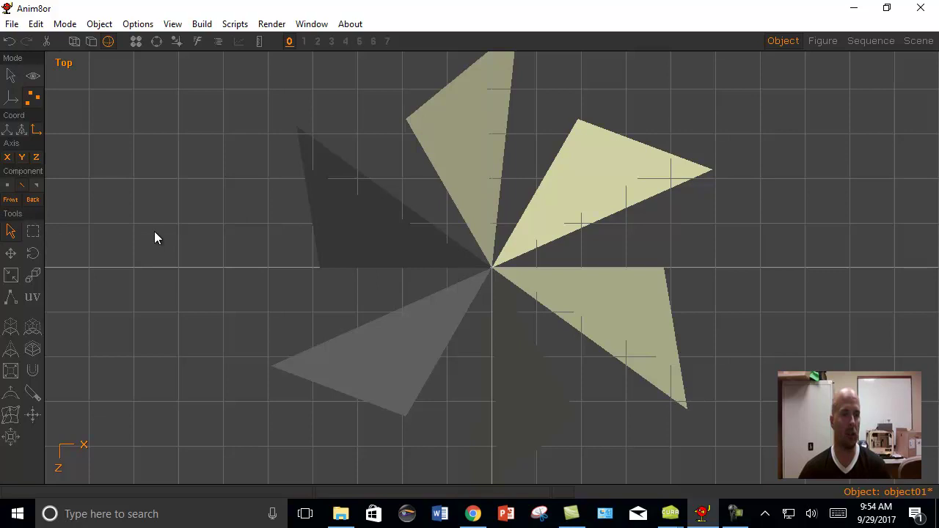
left_click(63, 65)
left_click(56, 96)
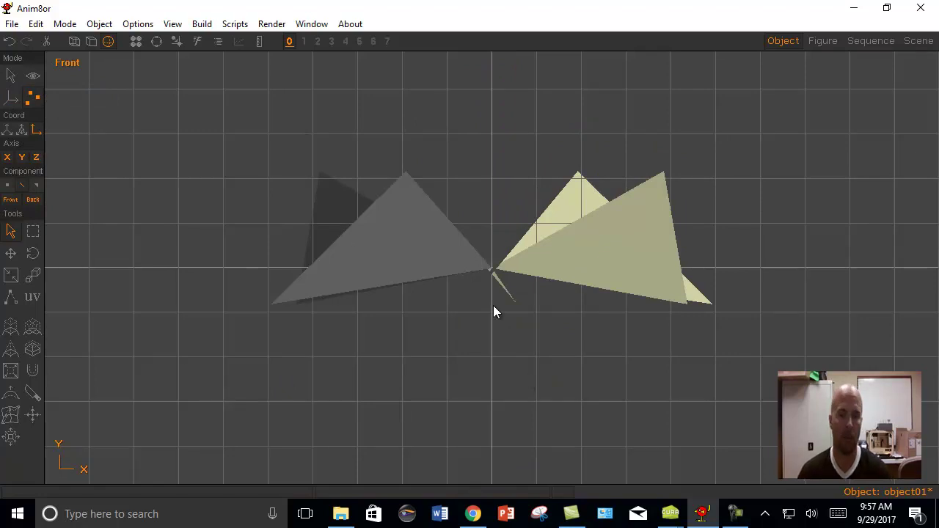
Draw a sphere below the pinwheel centre and set its X location to 0
left_click(10, 78)
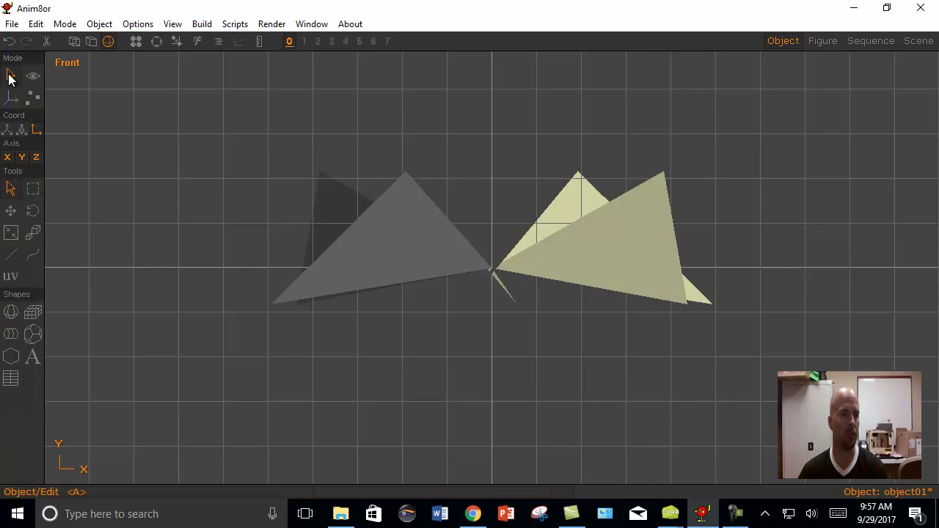
left_click(10, 314)
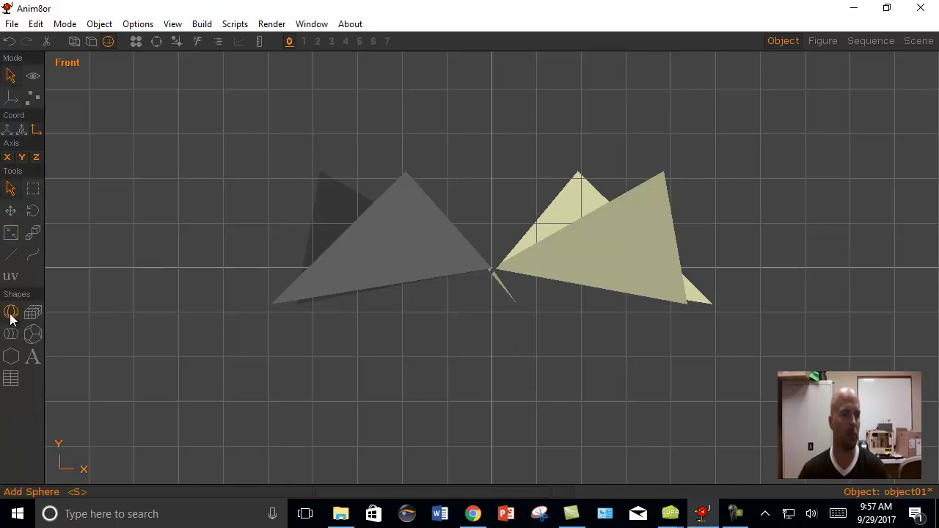
left_click_drag(489, 363, 478, 380)
double_click(488, 363)
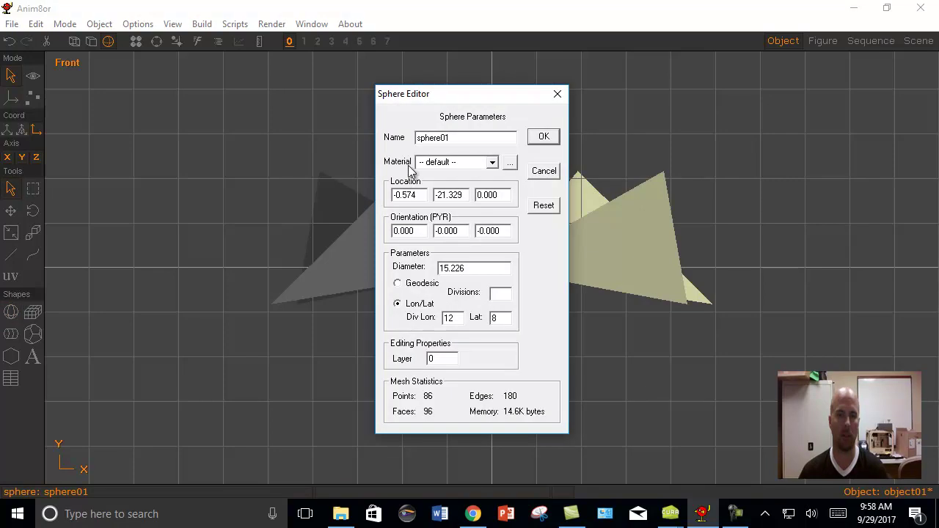
left_click_drag(422, 199, 379, 199)
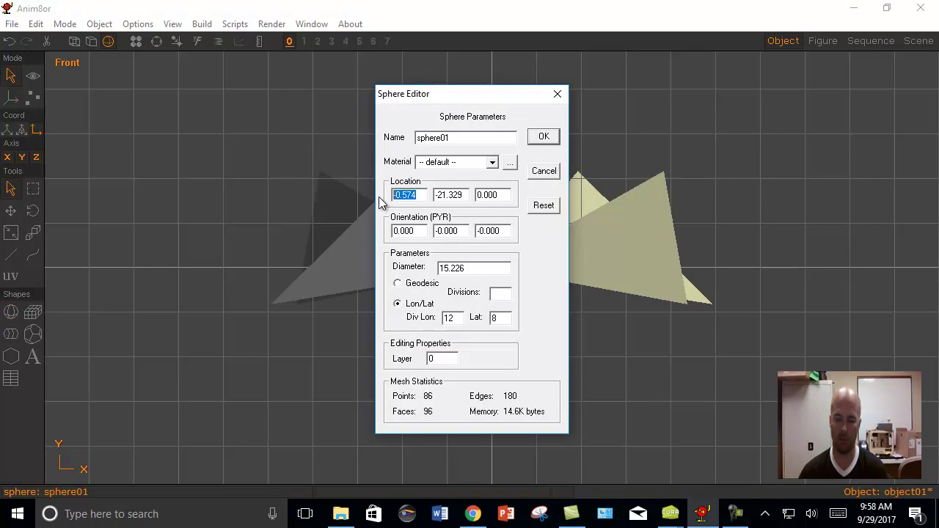
type("0")
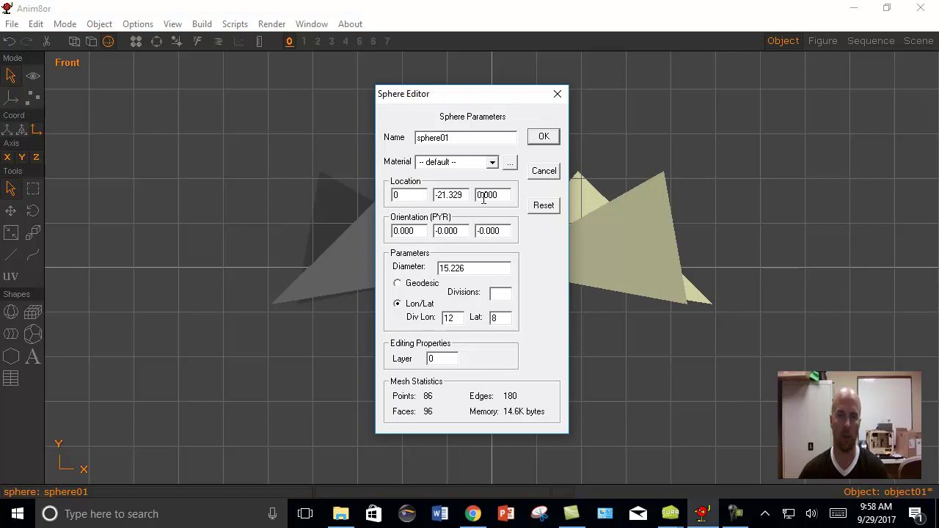
left_click(543, 139)
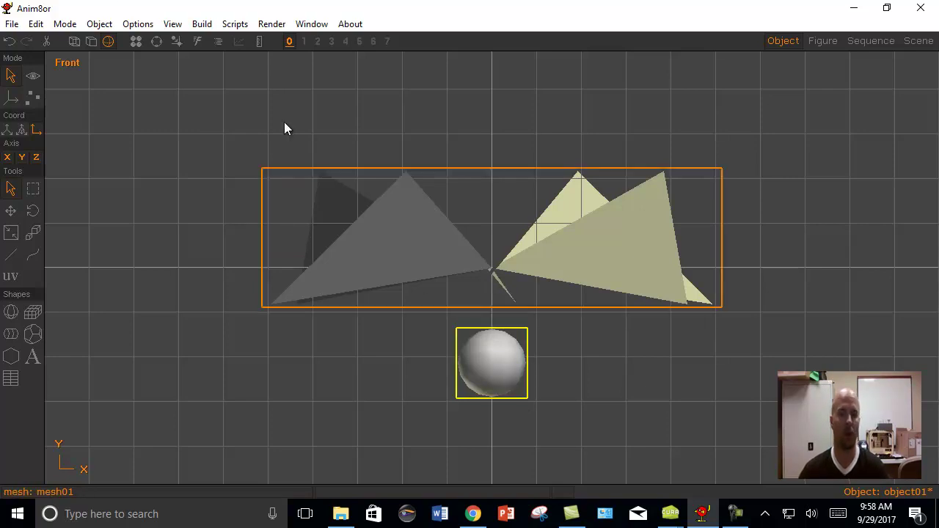
Convert the sphere into an editable mesh and select its bottom vertex in point-edit mode
left_click(203, 24)
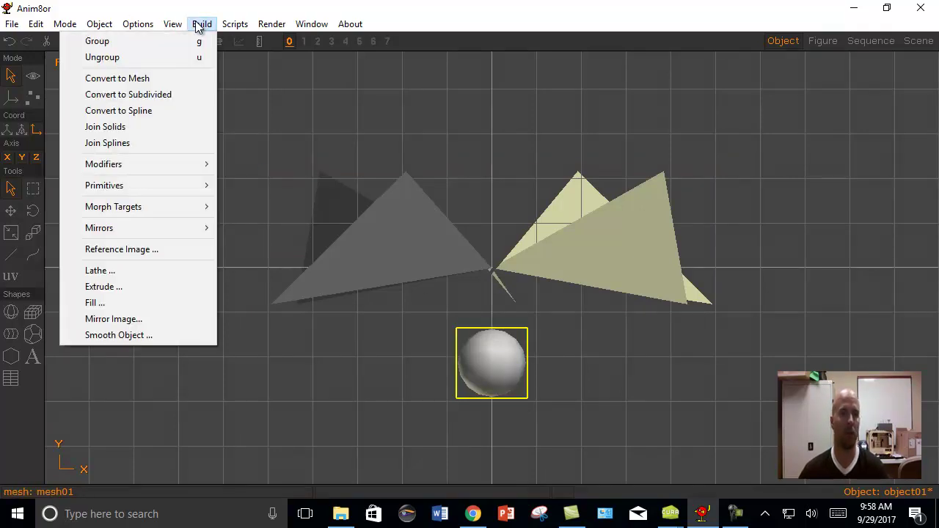
left_click(142, 74)
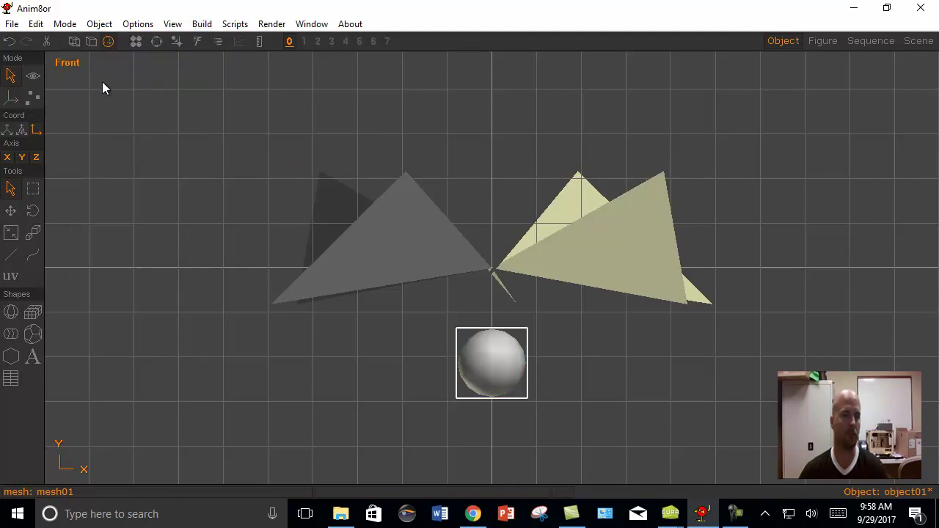
key("p")
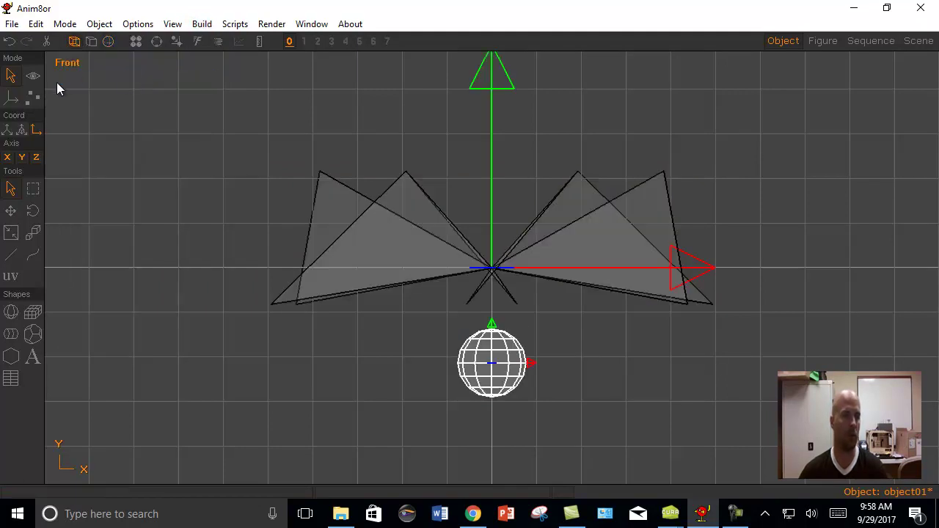
left_click(31, 95)
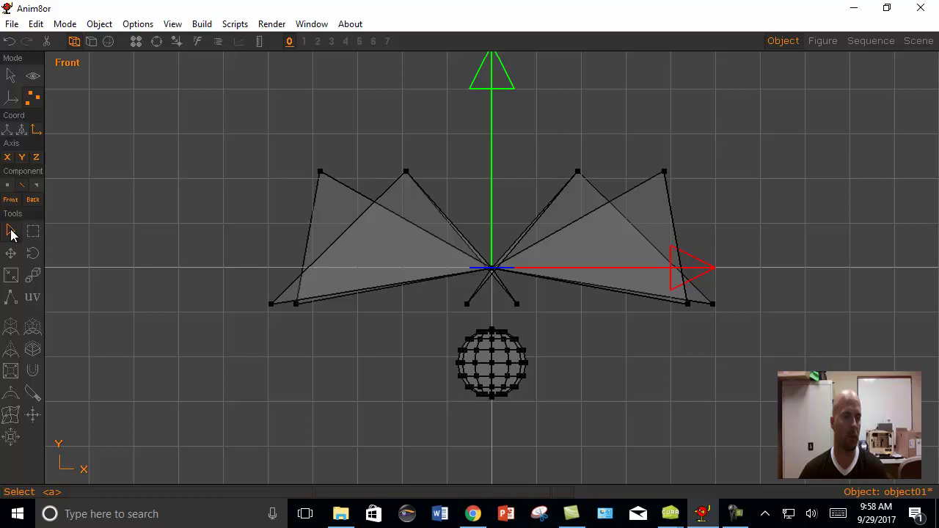
left_click(11, 234)
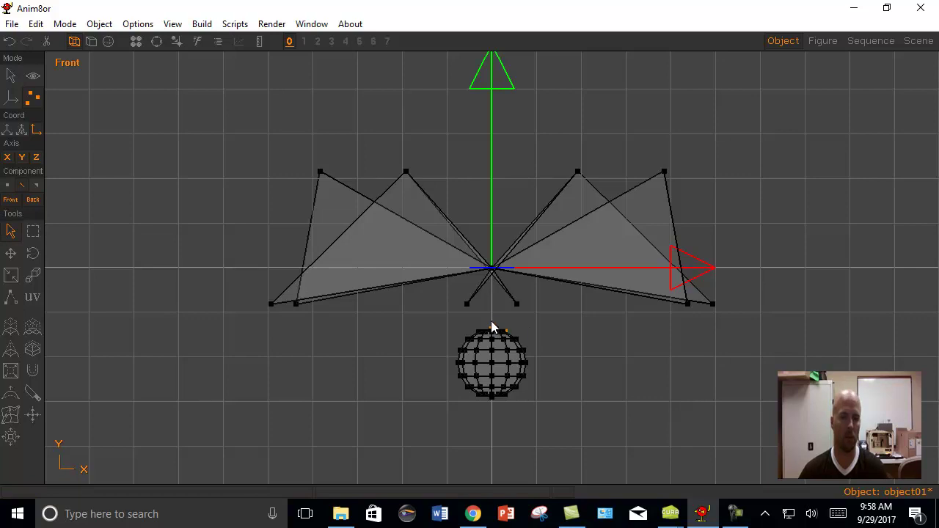
left_click(492, 330)
left_click(492, 306)
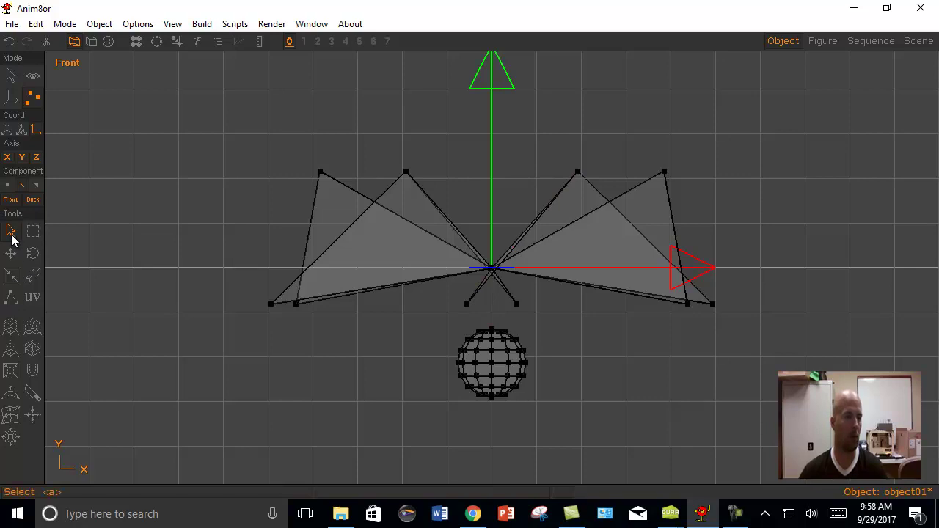
left_click(493, 400)
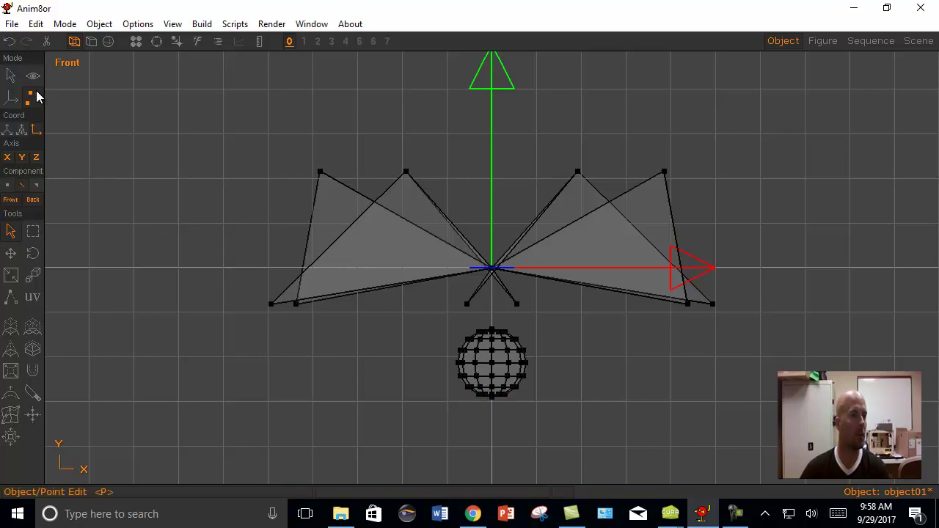
Zoom the Front view in on the blade centre and hub top for point editing
left_click(32, 77)
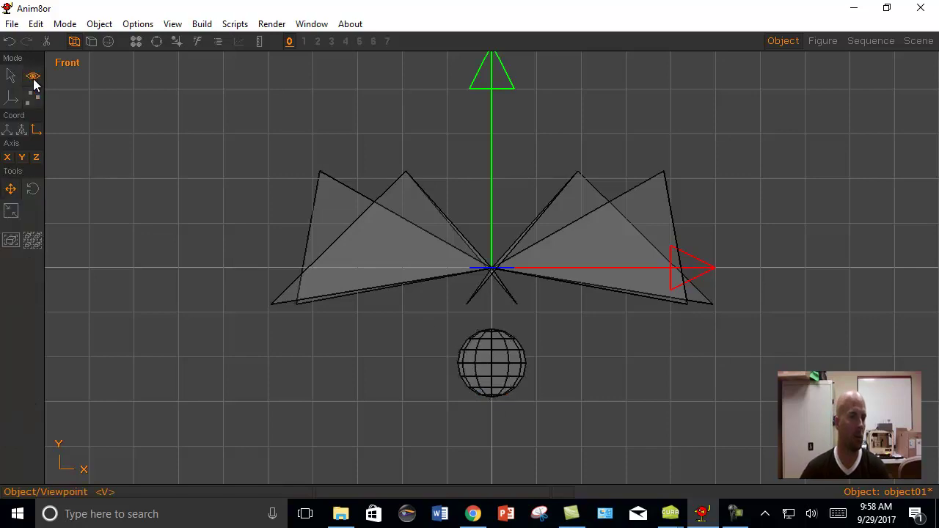
left_click(10, 211)
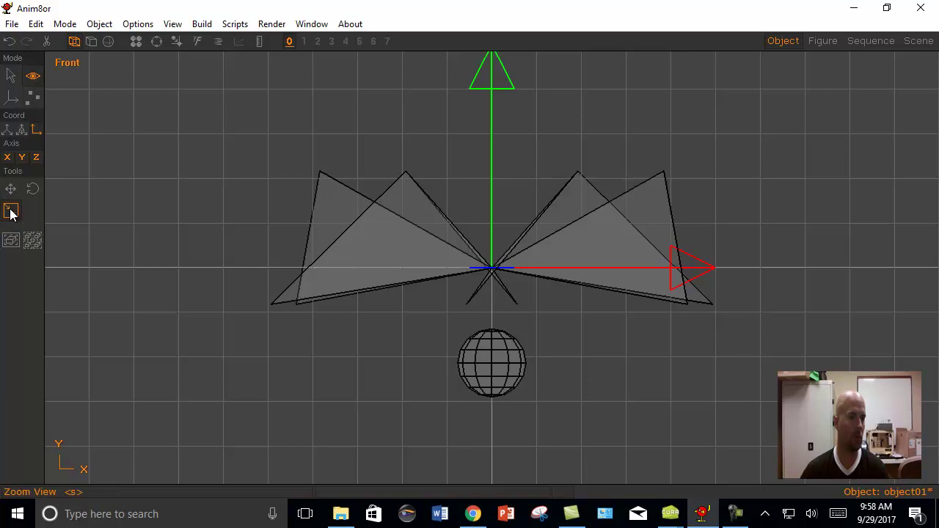
left_click_drag(498, 331, 642, 393)
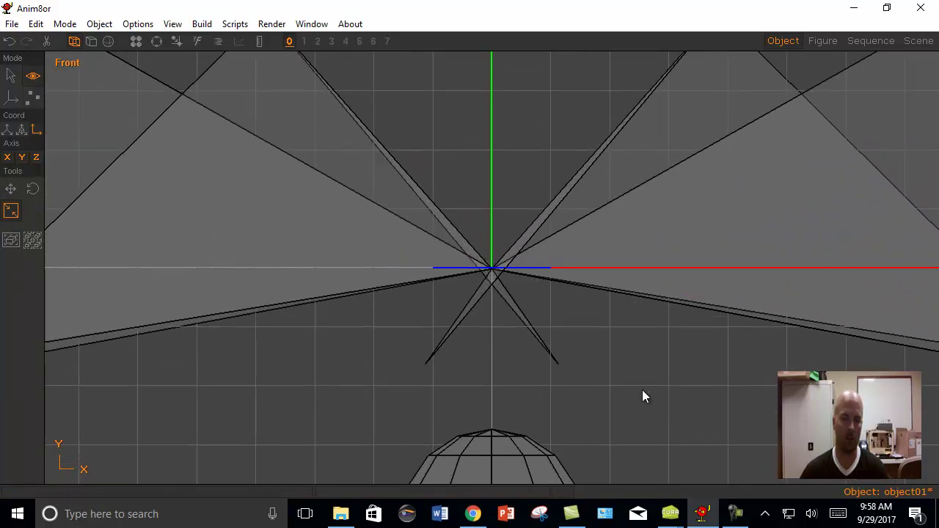
left_click(33, 95)
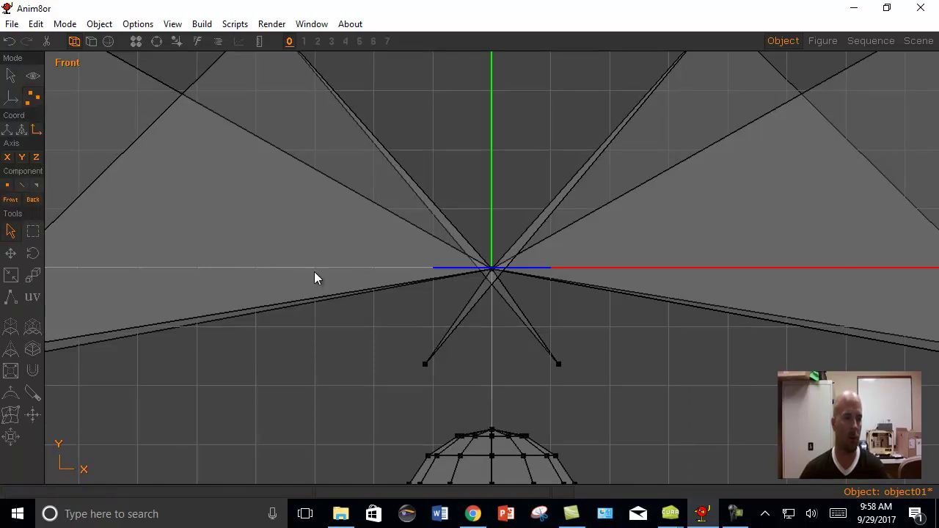
Raise the hub's top point and its box-selected upper vertex ring so the hub tapers
left_click(492, 429)
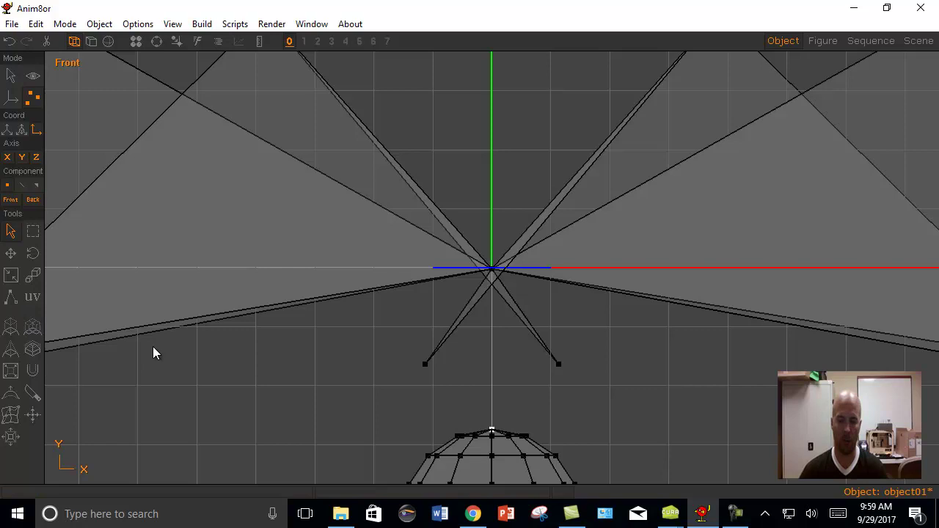
left_click_drag(154, 353, 154, 353)
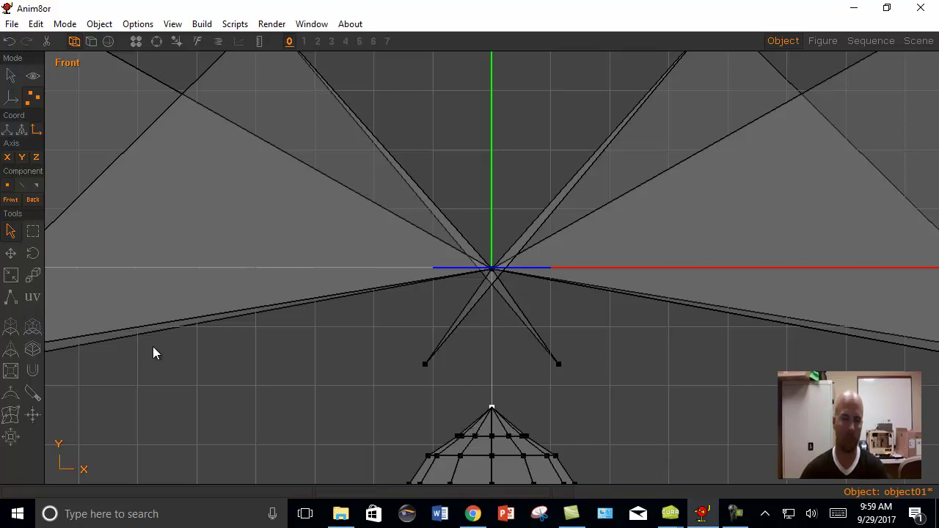
left_click(31, 230)
left_click_drag(438, 382, 553, 443)
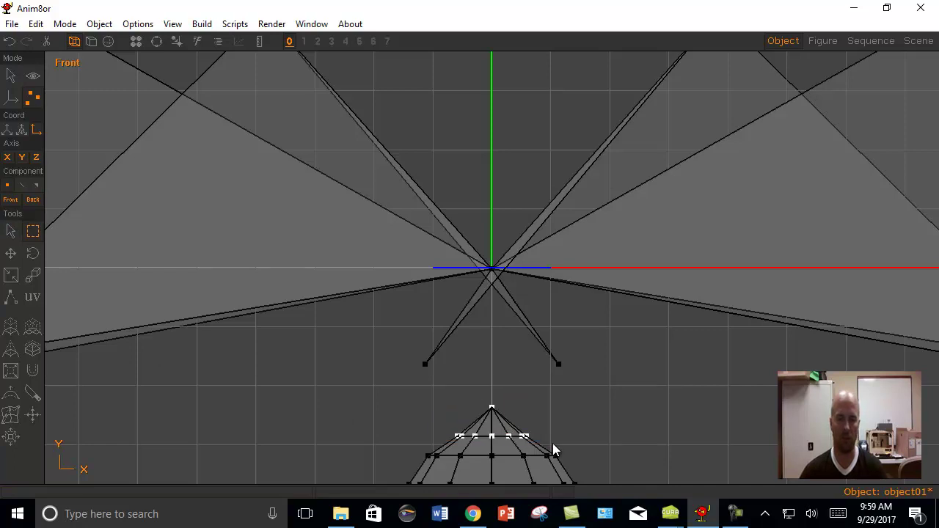
key("Up")
key("Up")
key("Up")
key("Up")
key("Up")
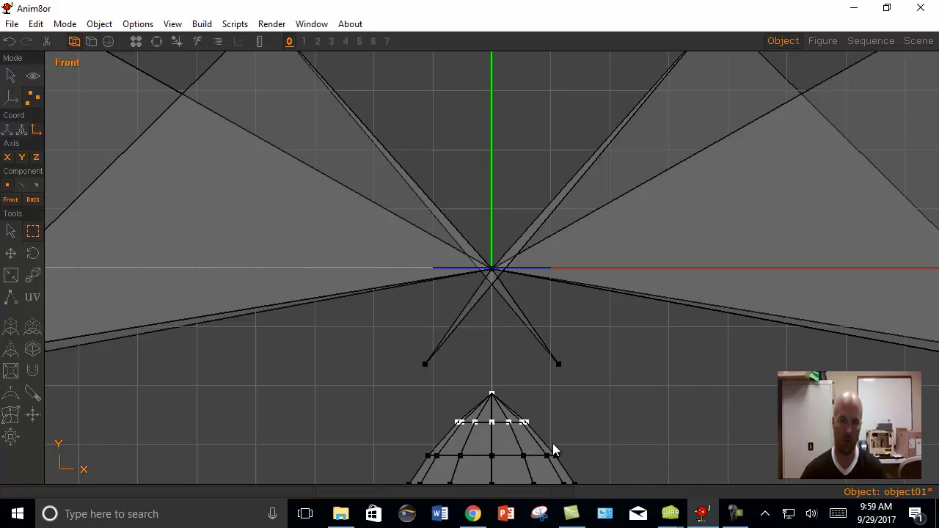
key("Up")
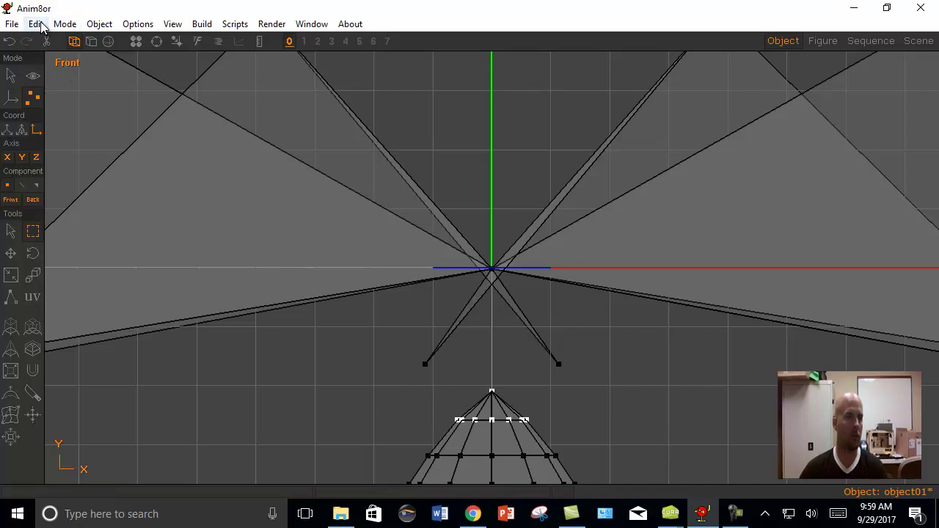
Frame all objects, show them smooth-shaded, and select the teardrop hub as an object
left_click(175, 24)
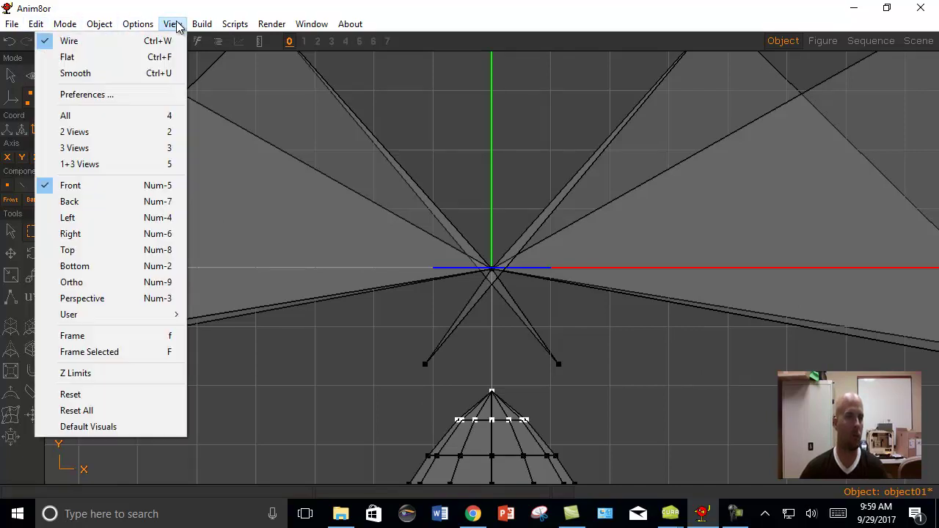
left_click(121, 337)
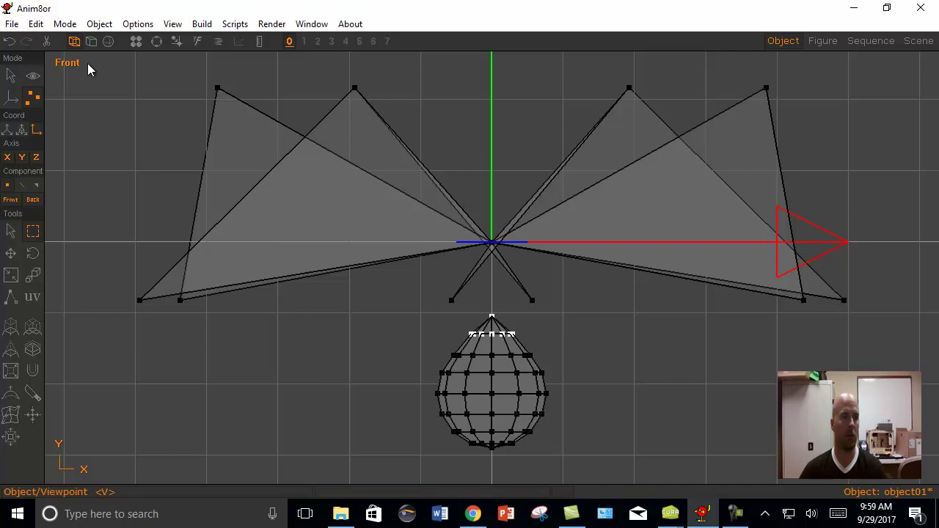
left_click(108, 42)
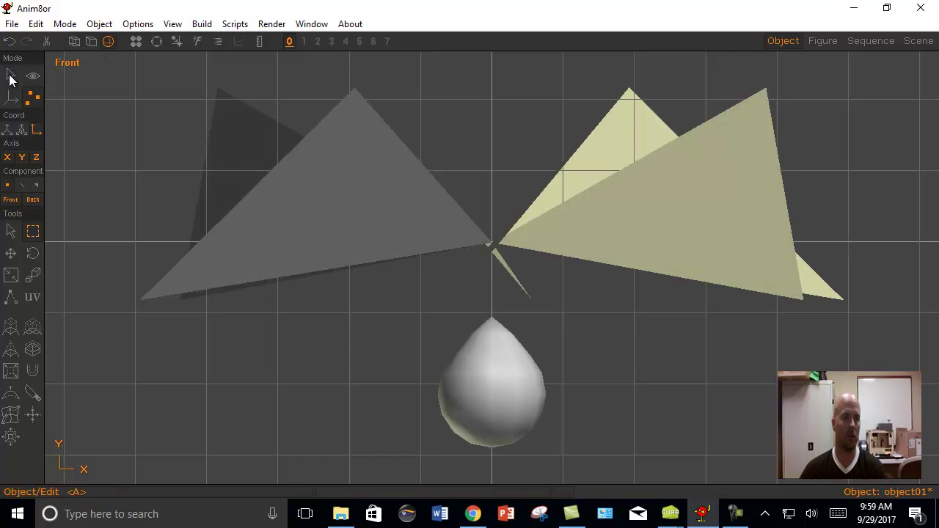
left_click(11, 76)
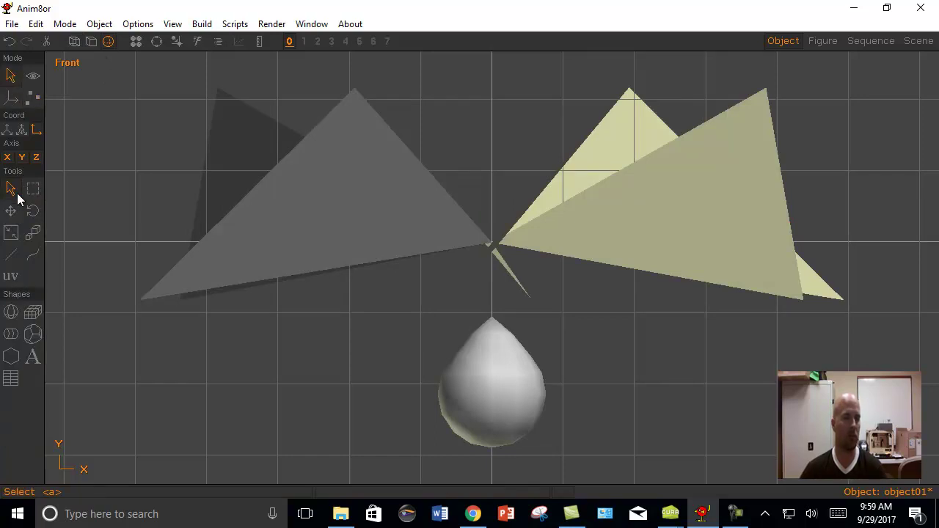
left_click(473, 401)
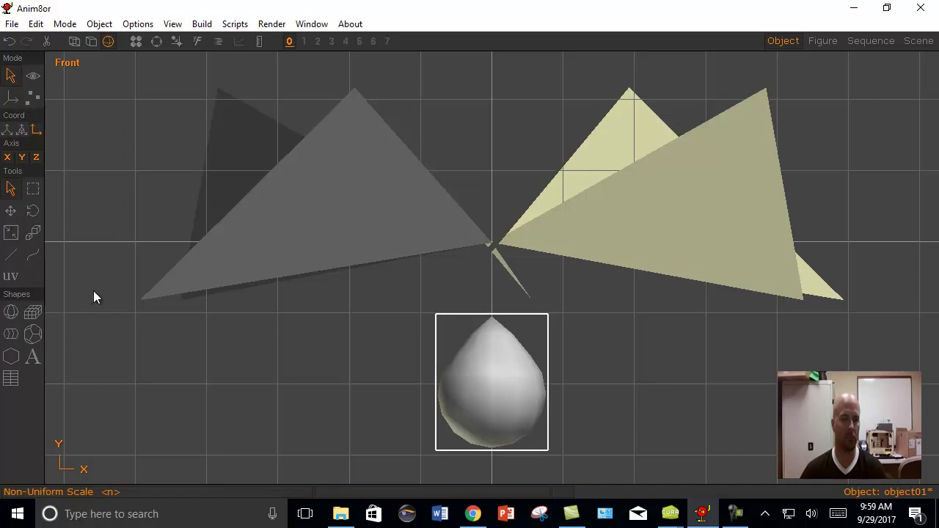
Nudge the hub up four times to the blades' centre, at about (0, 0.49, 0)
key("Up")
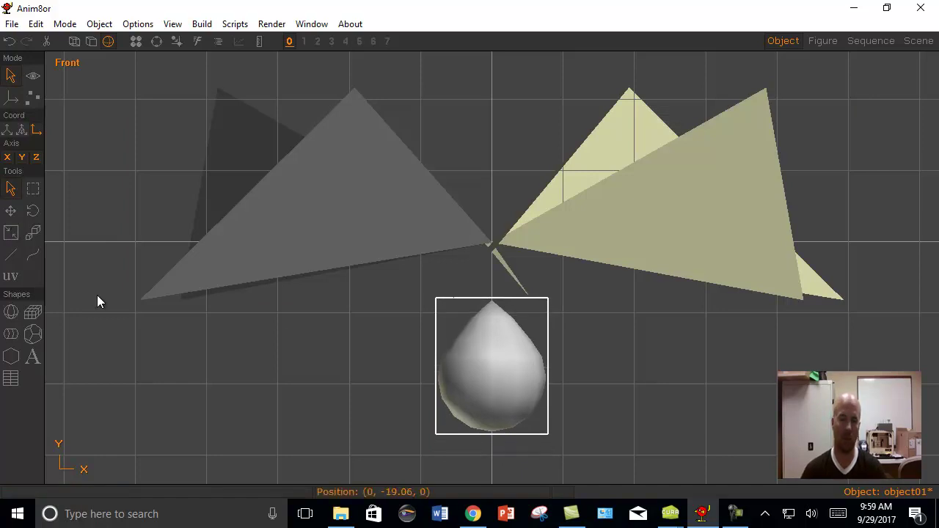
key("Up")
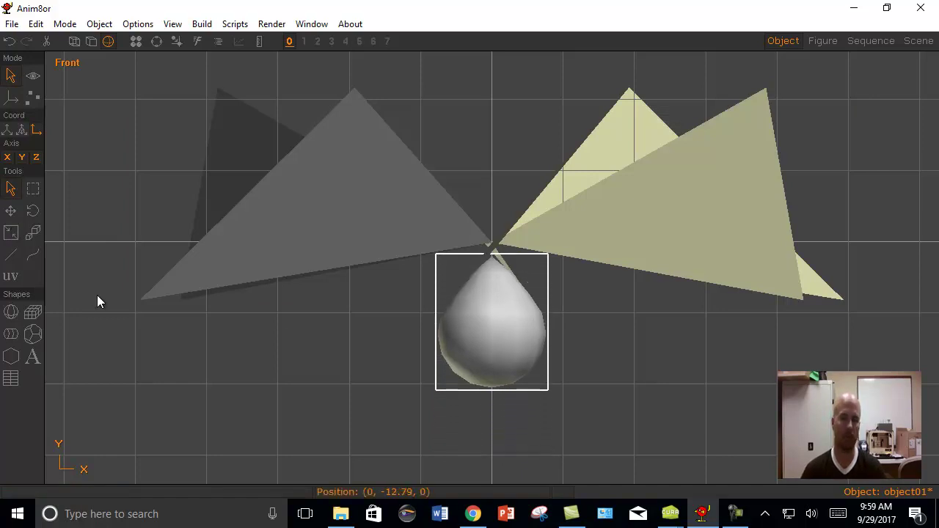
key("Up")
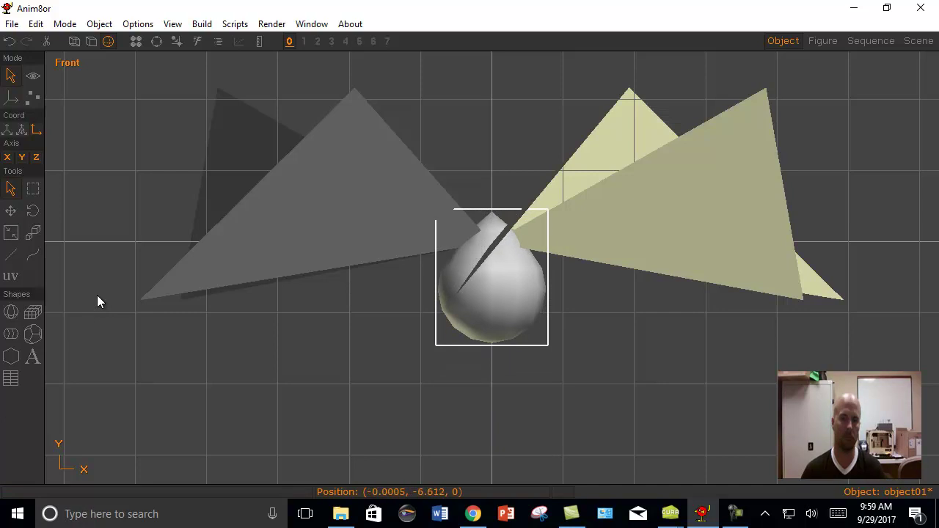
key("Up")
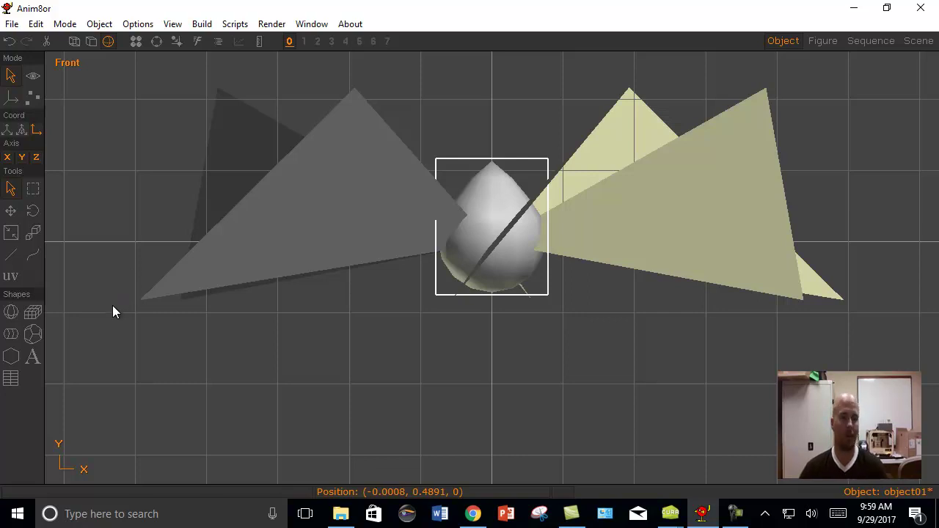
Write the author's name as text below the propeller and extrude it to length 5
left_click(31, 358)
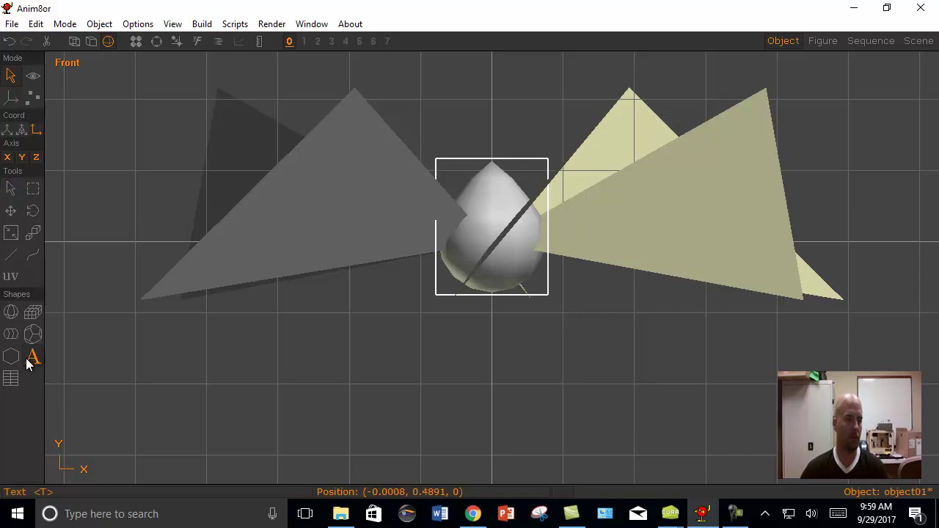
left_click(122, 389)
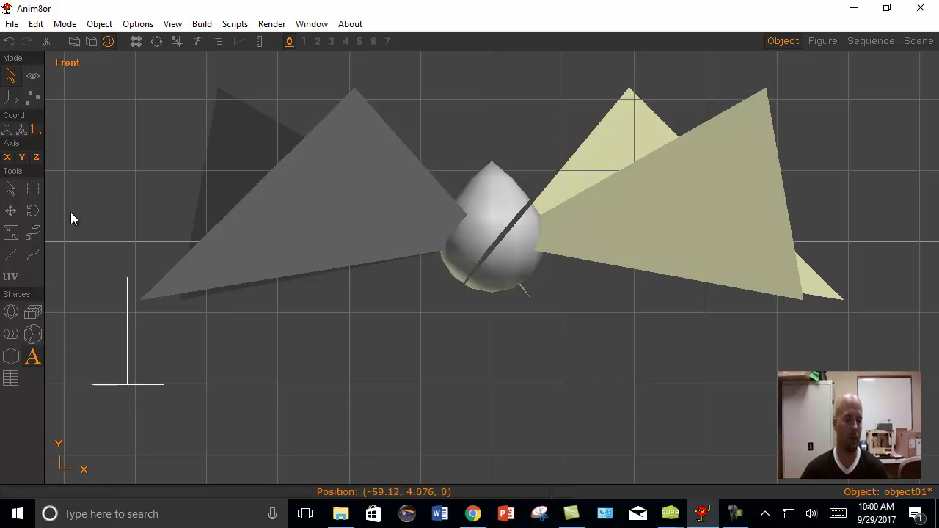
type("Ladwig")
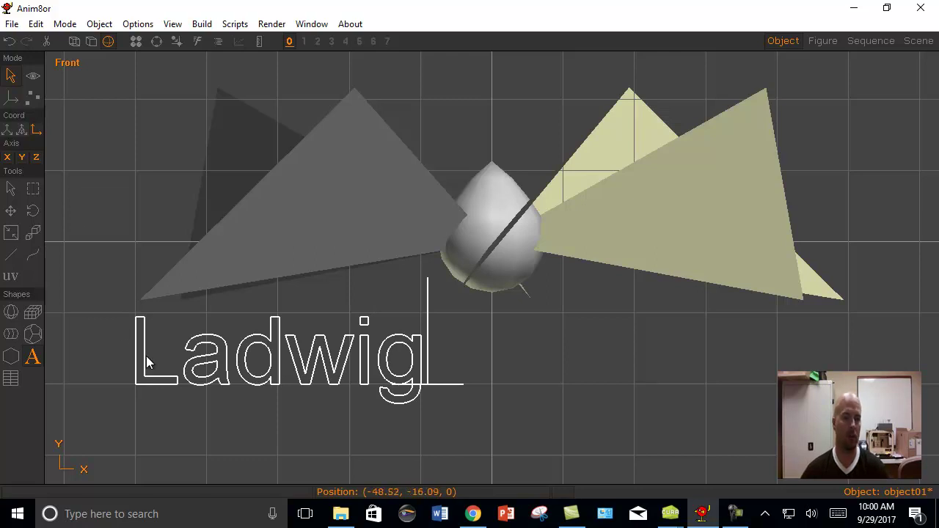
left_click(211, 27)
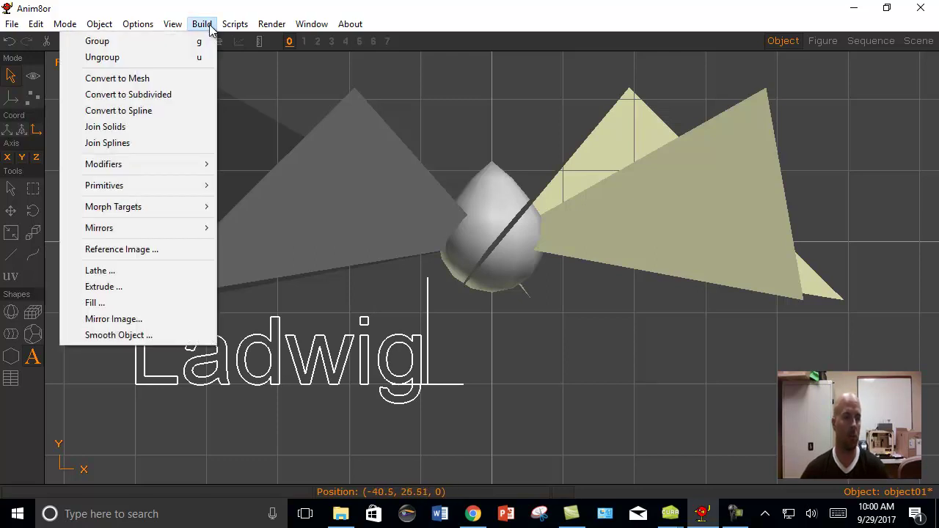
left_click(130, 286)
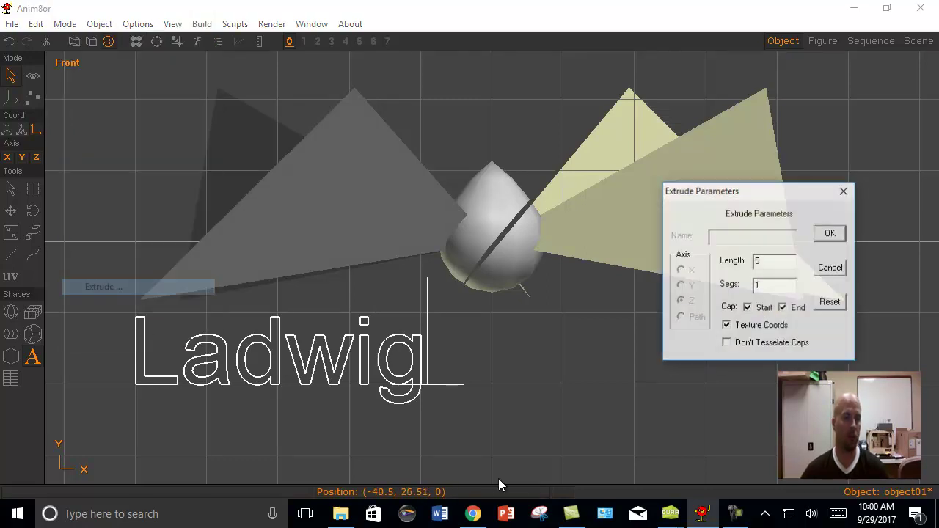
left_click(832, 233)
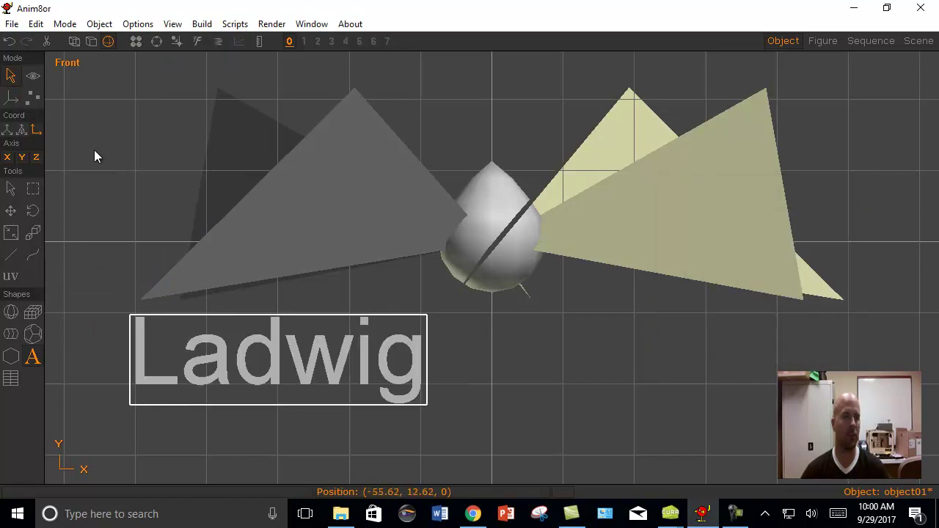
Create a dark blue material01 and apply it to the propeller blades
left_click(136, 41)
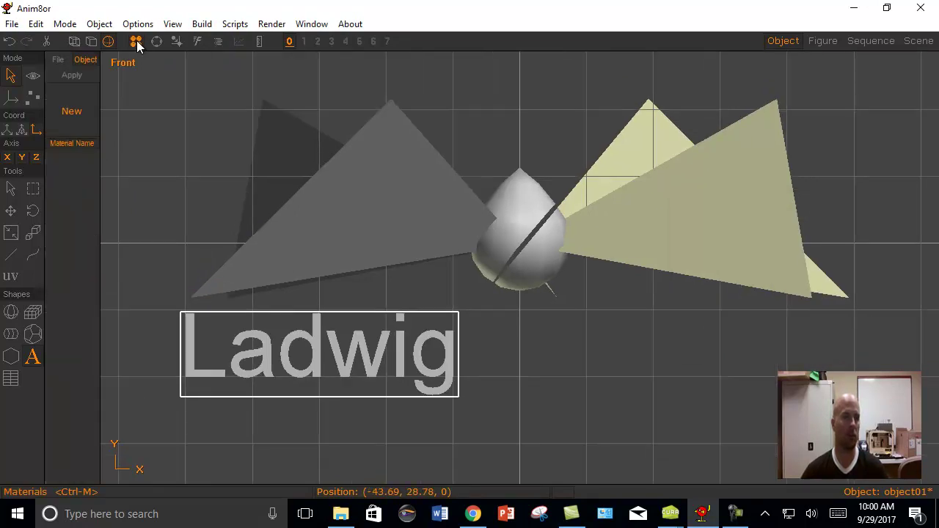
left_click(72, 112)
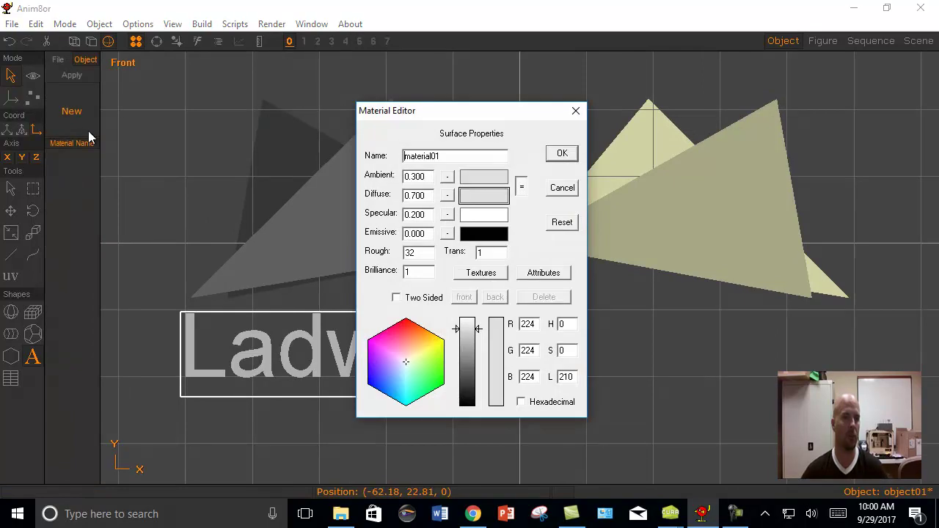
left_click(382, 378)
left_click(474, 361)
left_click(573, 153)
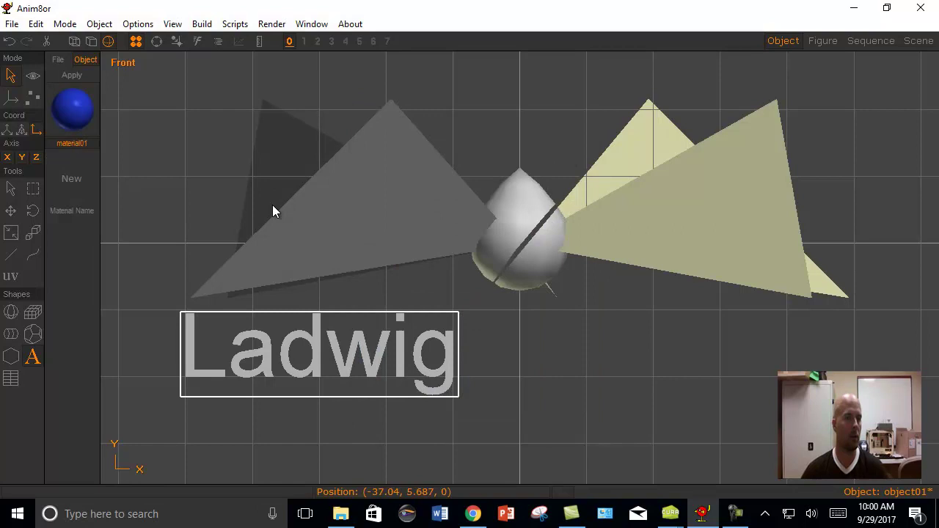
left_click(11, 192)
left_click(346, 246)
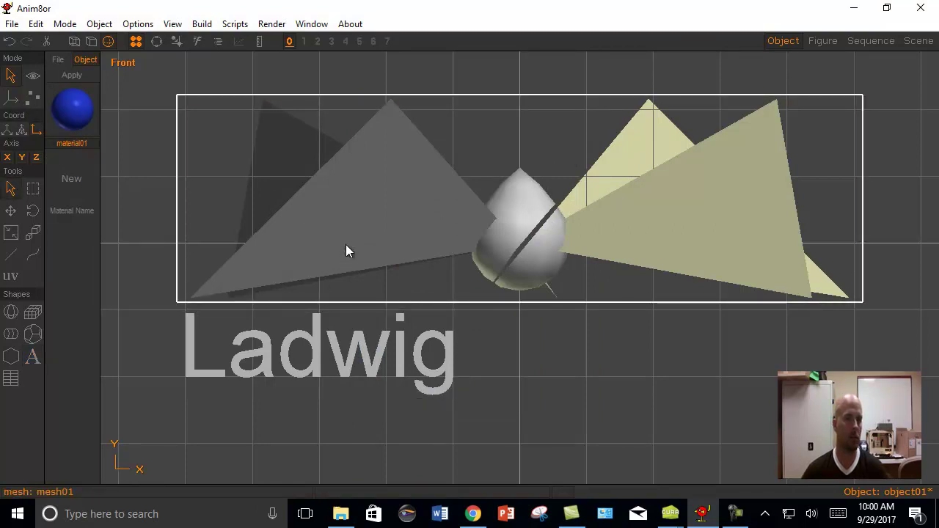
left_click(85, 74)
Create a bright red material02 and apply it to the teardrop hub and name text
left_click(530, 253)
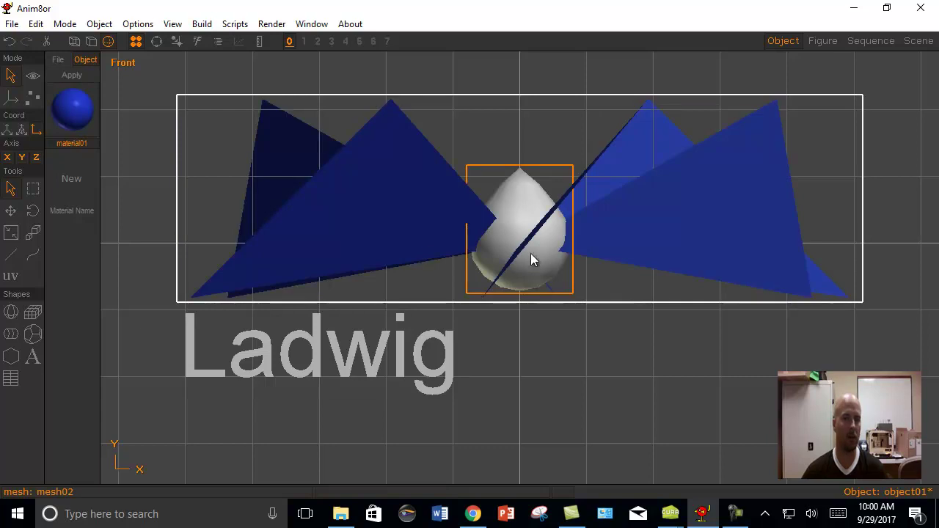
left_click(519, 228)
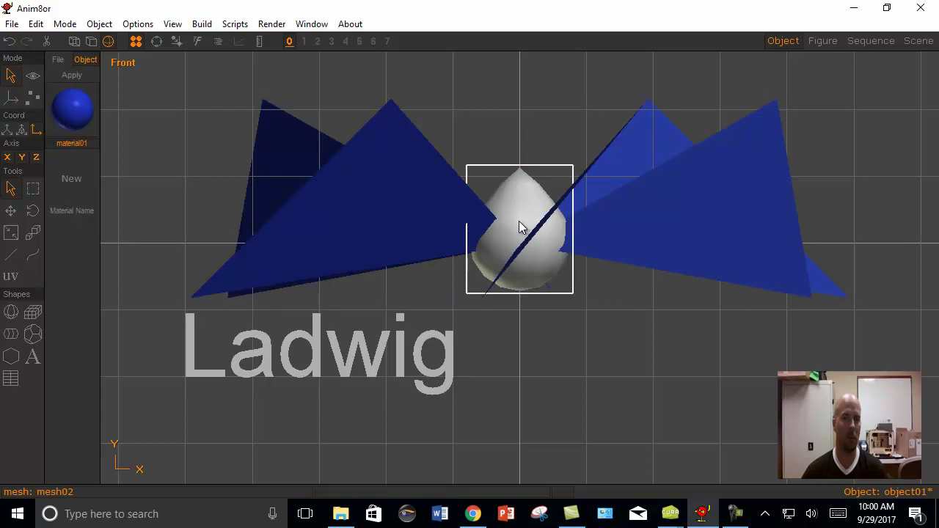
left_click(71, 180)
left_click(402, 332)
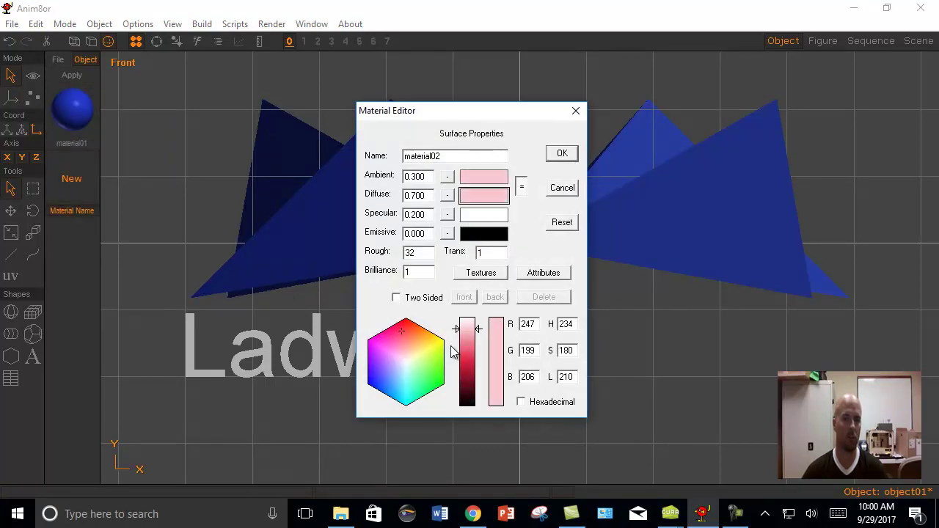
left_click(476, 365)
left_click(406, 321)
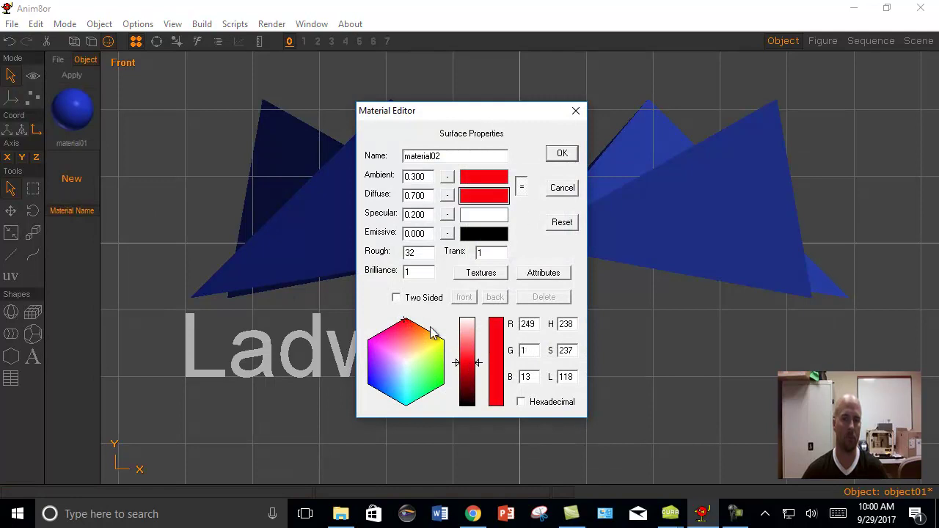
left_click(562, 155)
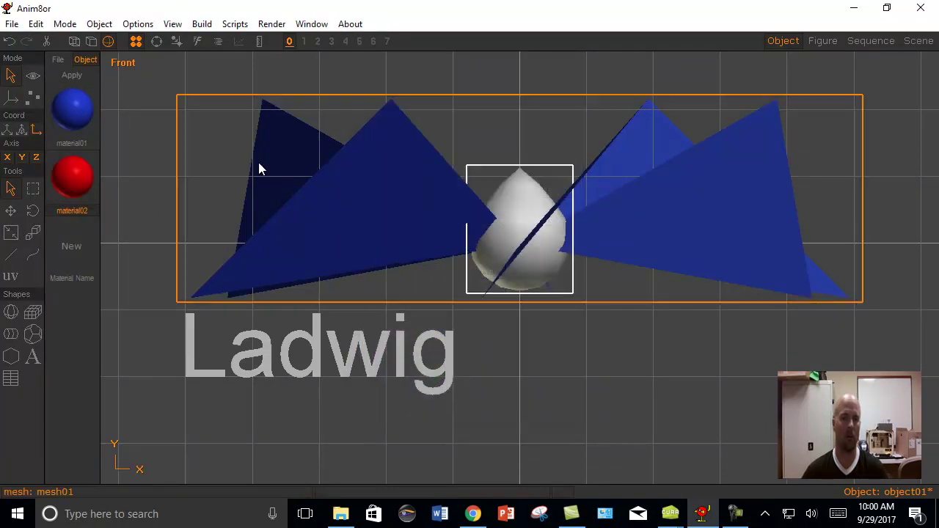
left_click(77, 74)
left_click(250, 349)
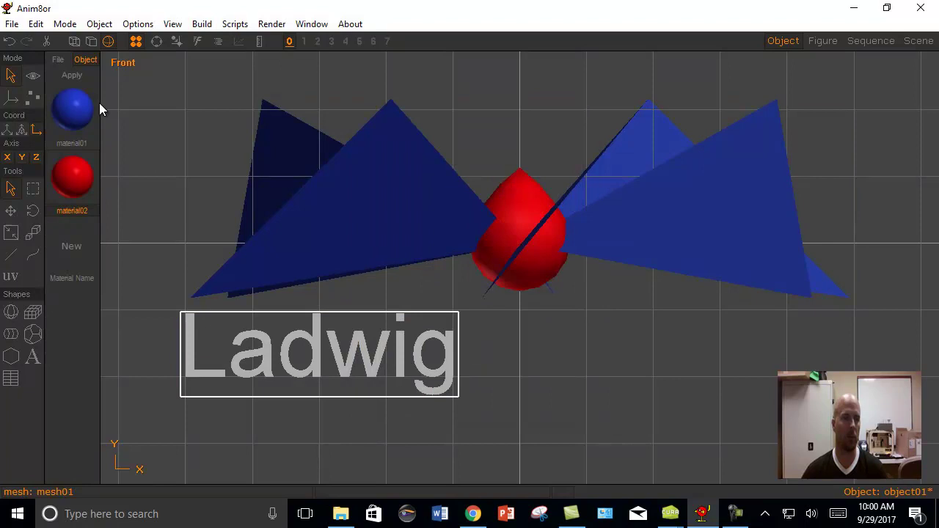
left_click(71, 77)
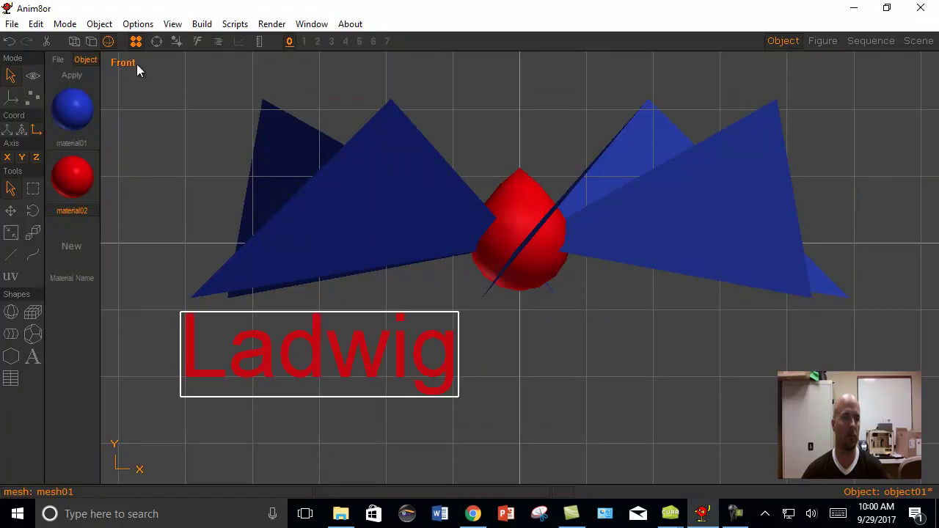
Orbit the view to an angled look at the model and switch to orthographic projection
left_click(156, 42)
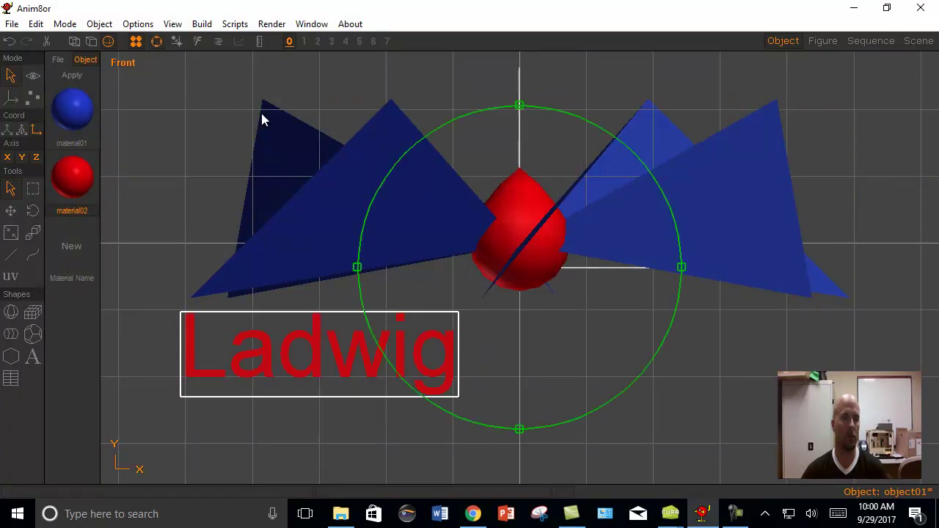
left_click_drag(262, 120, 430, 318)
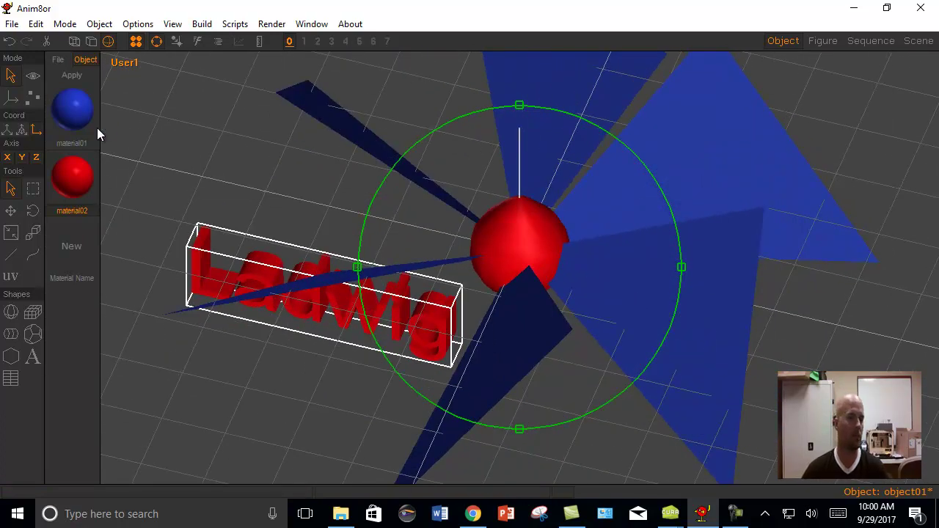
left_click(128, 65)
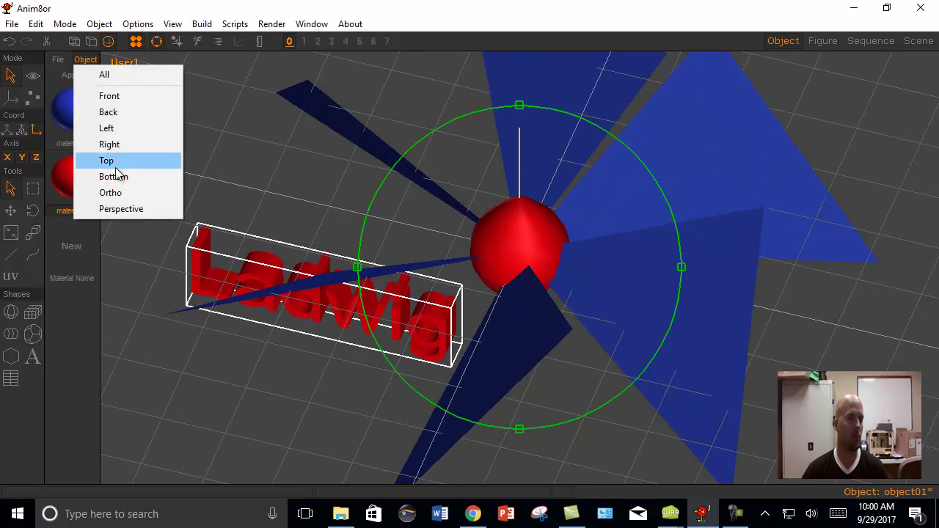
left_click(114, 192)
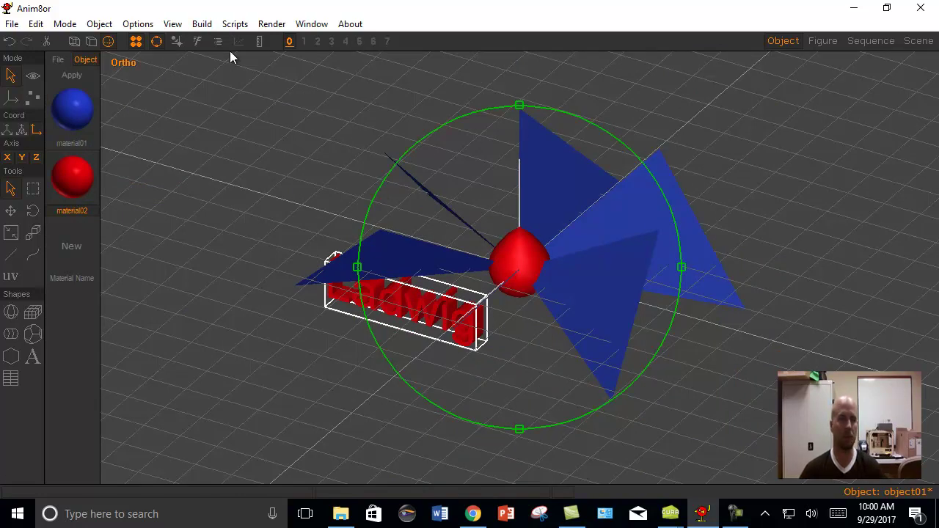
Render a still image of the propeller scene at 800 x 600 pixels
left_click(273, 25)
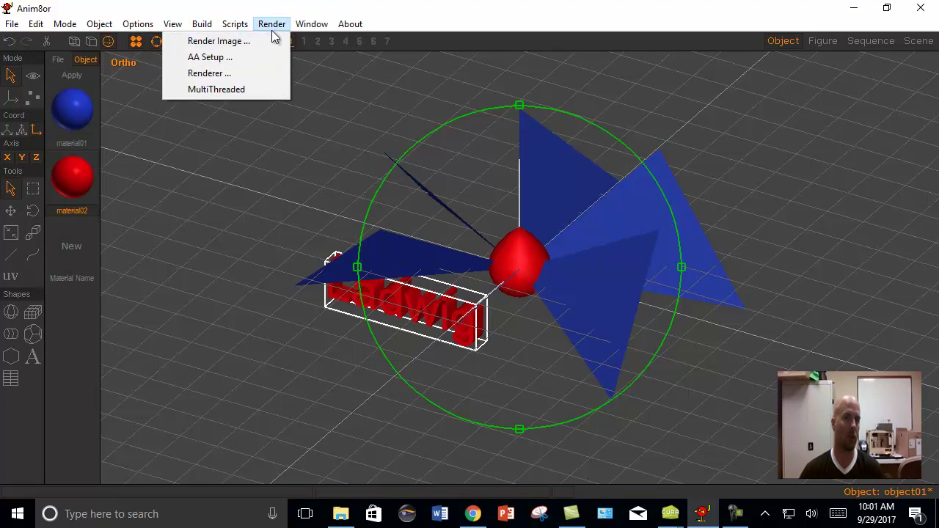
left_click(266, 41)
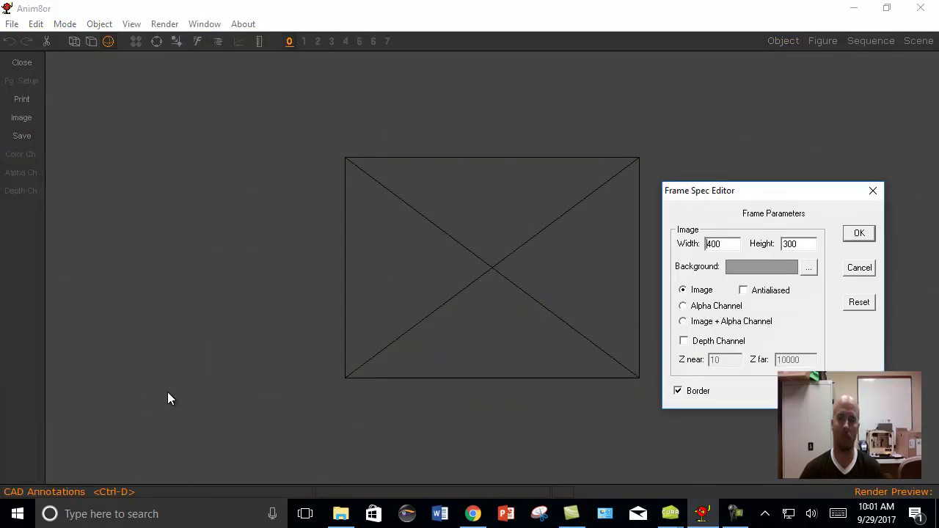
double_click(712, 244)
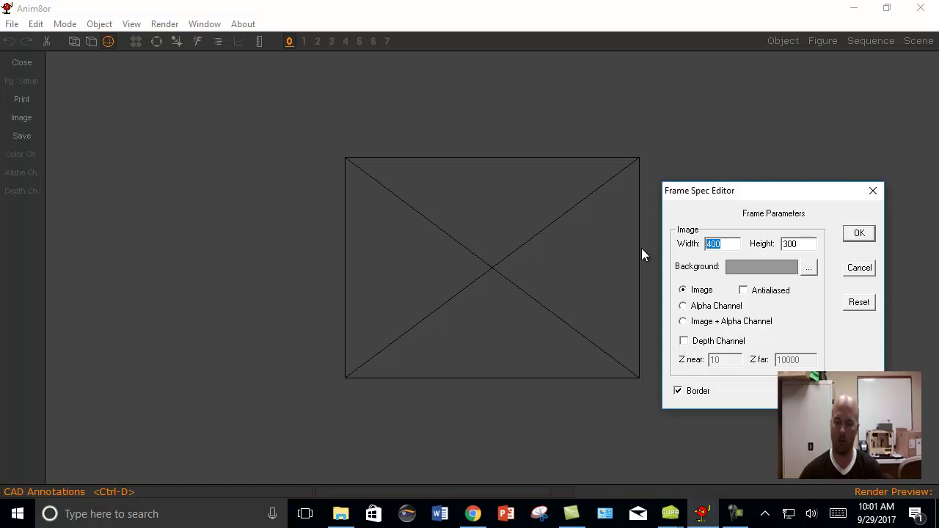
type("800")
left_click_drag(803, 244, 712, 253)
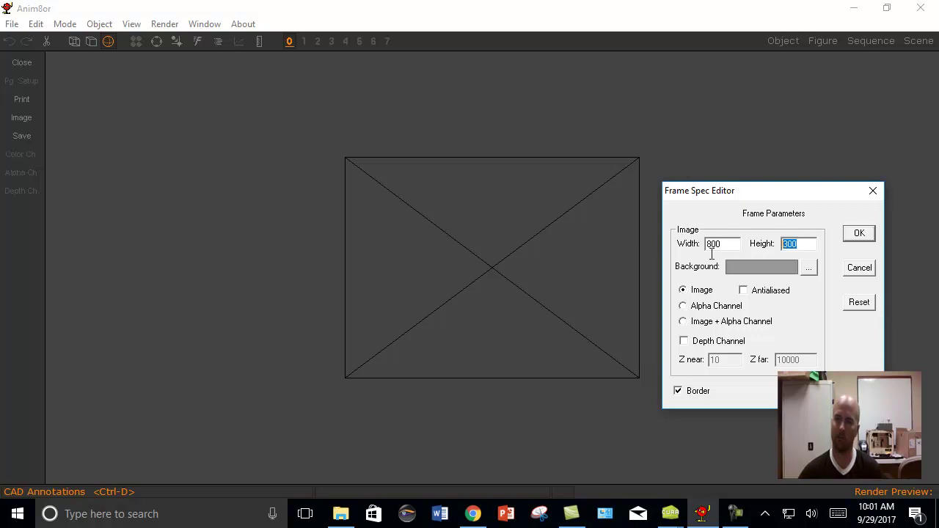
type("600")
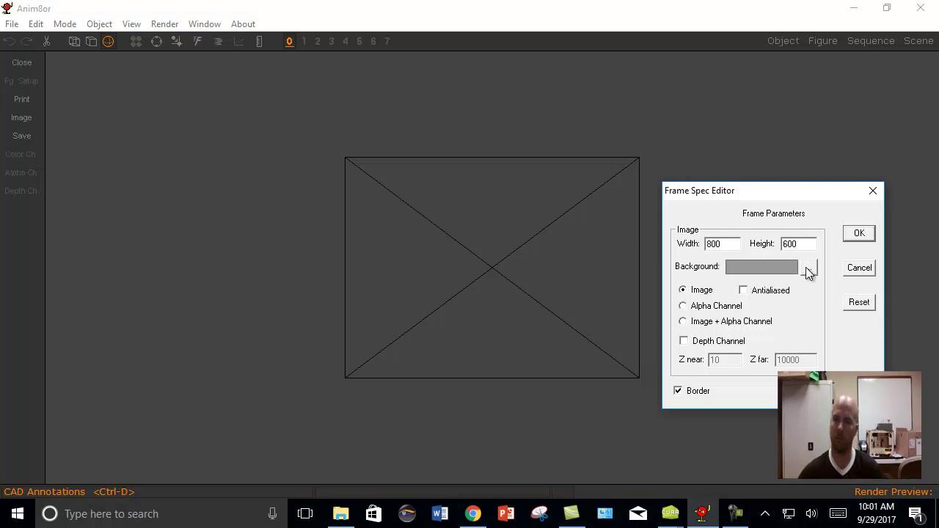
left_click(856, 236)
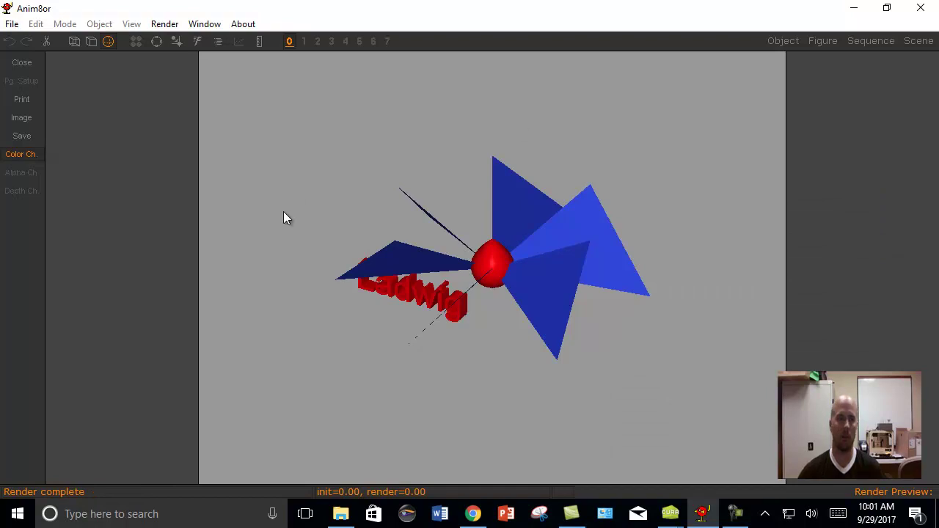
Choose JPG as the save format for the rendered image and browse for its location
left_click(21, 139)
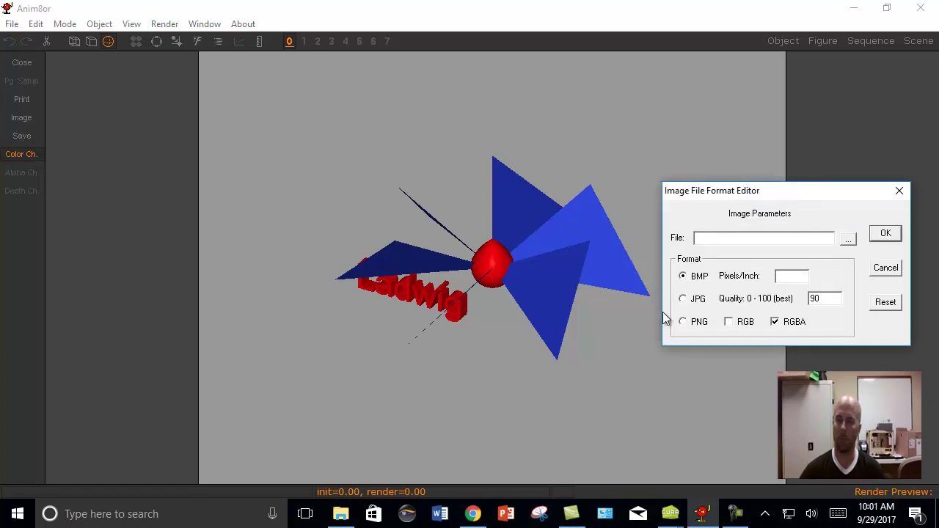
left_click(683, 302)
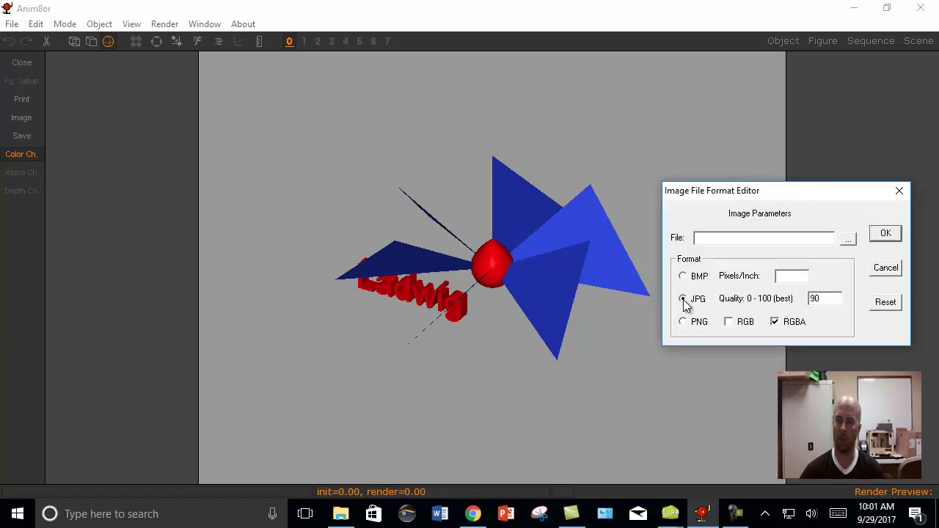
left_click(848, 240)
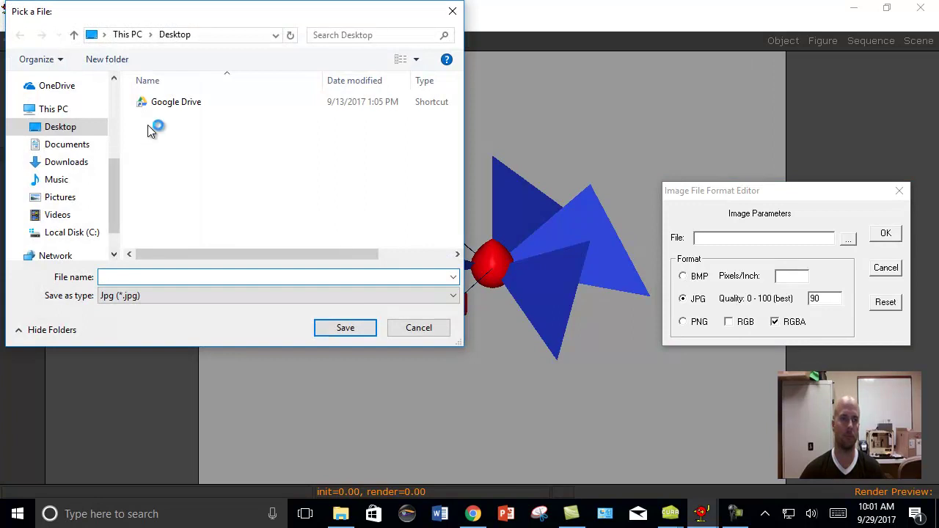